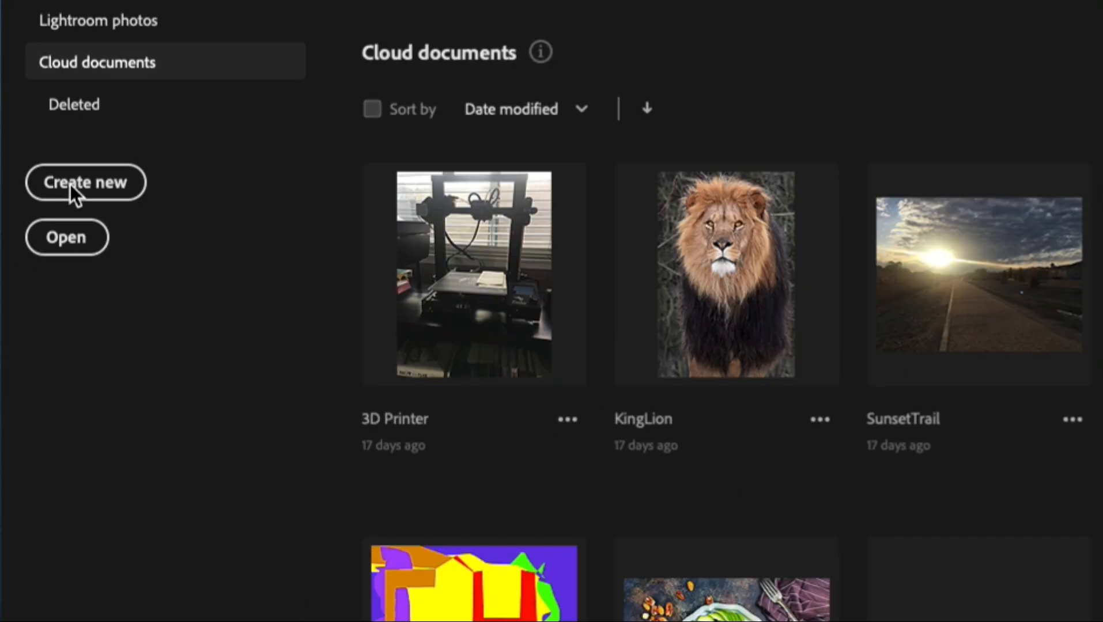
Start a new 1000 × 1000 pixel, 72 ppi RGB document and set its background contents to White.
{"action": "left_click", "coordinate": [36, 250]}
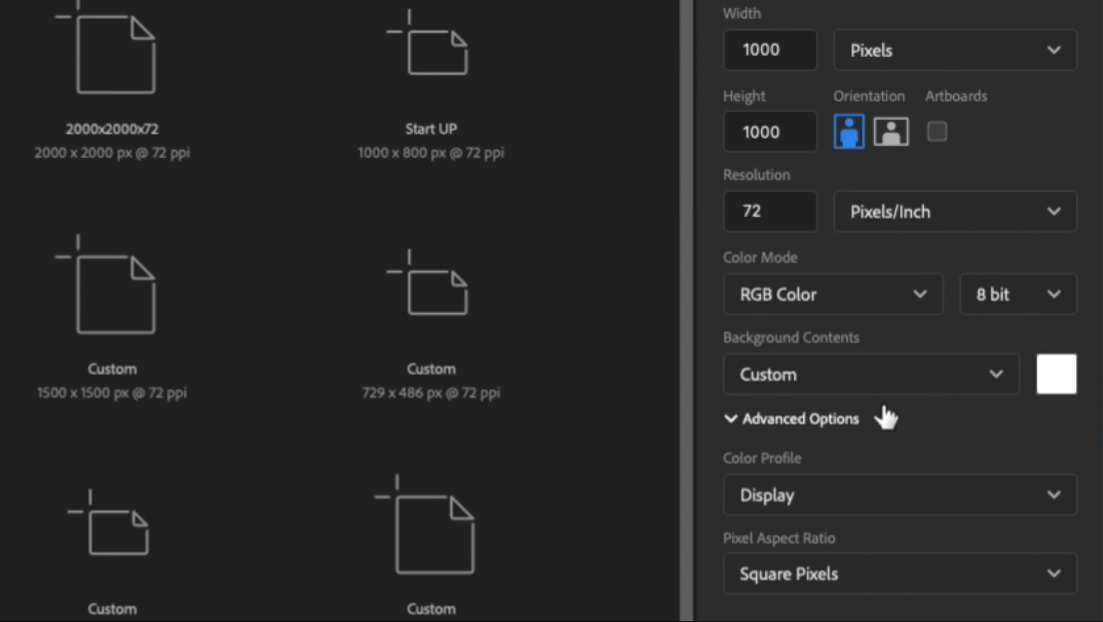
{"action": "left_click", "coordinate": [906, 382]}
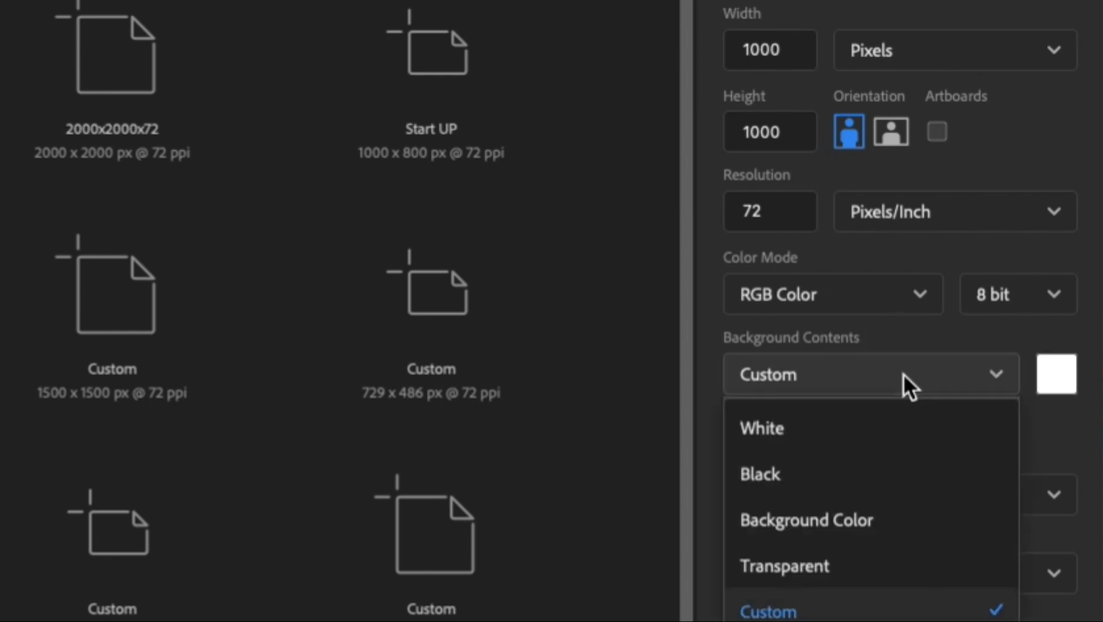
{"action": "left_click", "coordinate": [785, 438]}
{"action": "left_click", "coordinate": [849, 387]}
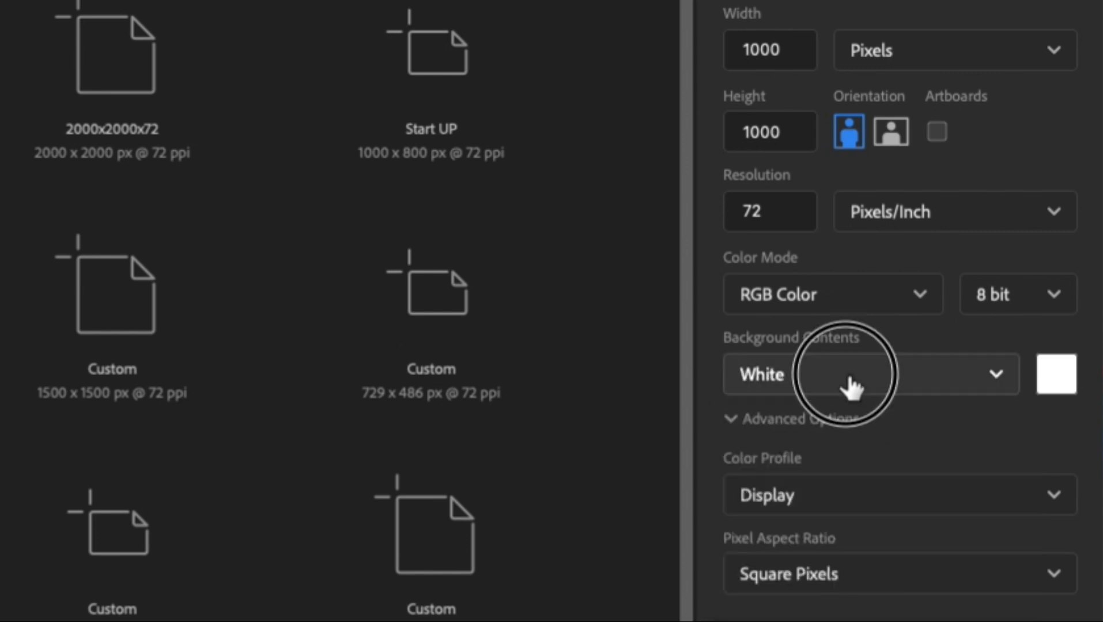
{"action": "left_click", "coordinate": [801, 612]}
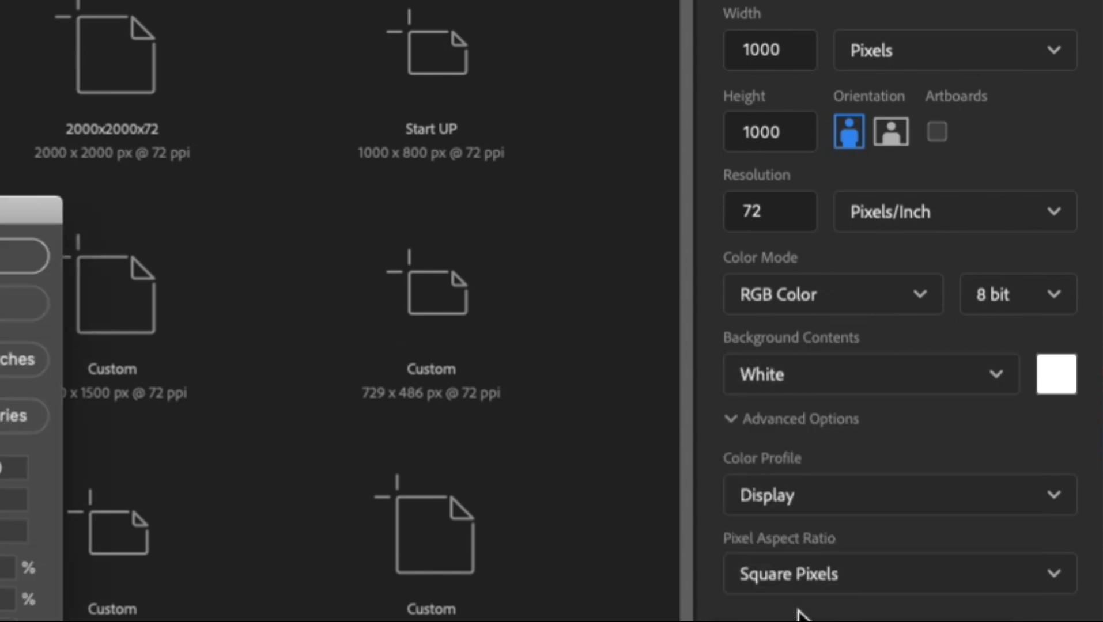
{"action": "left_click_drag", "start_coordinate": [3, 210], "coordinate": [305, 104]}
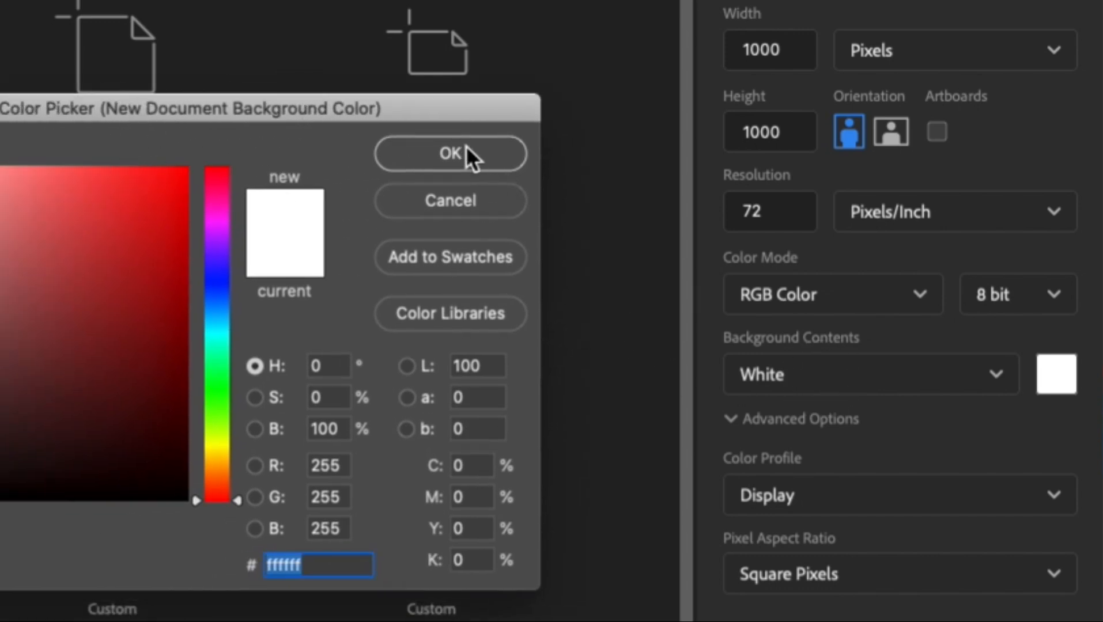
{"action": "left_click", "coordinate": [459, 201]}
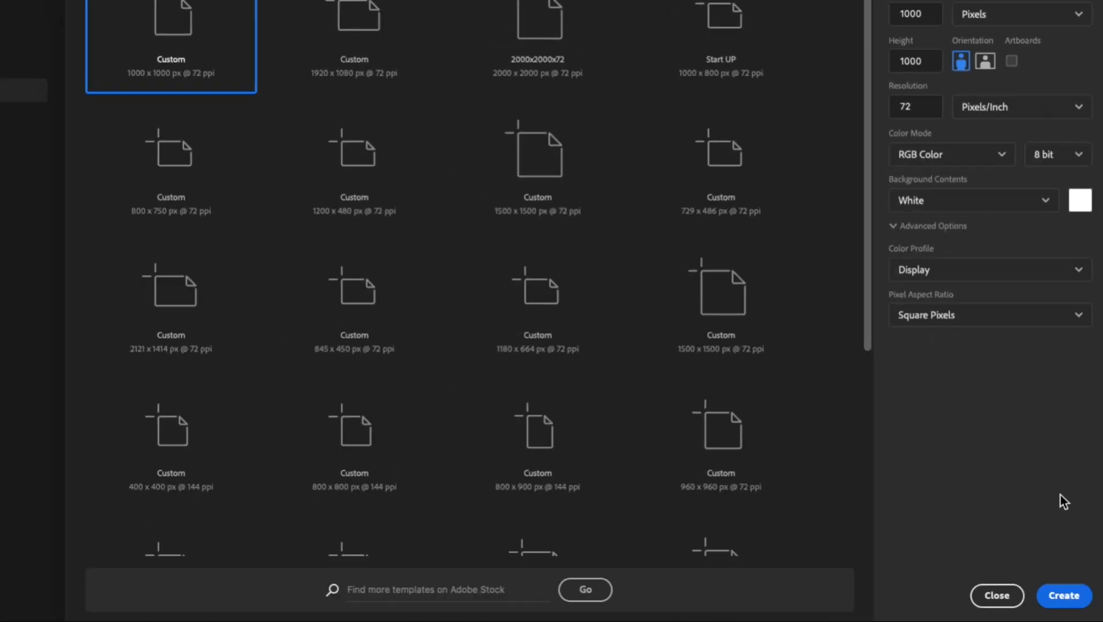
Create the new document with the chosen 1000 × 1000 pixel settings.
{"action": "left_click", "coordinate": [1064, 596]}
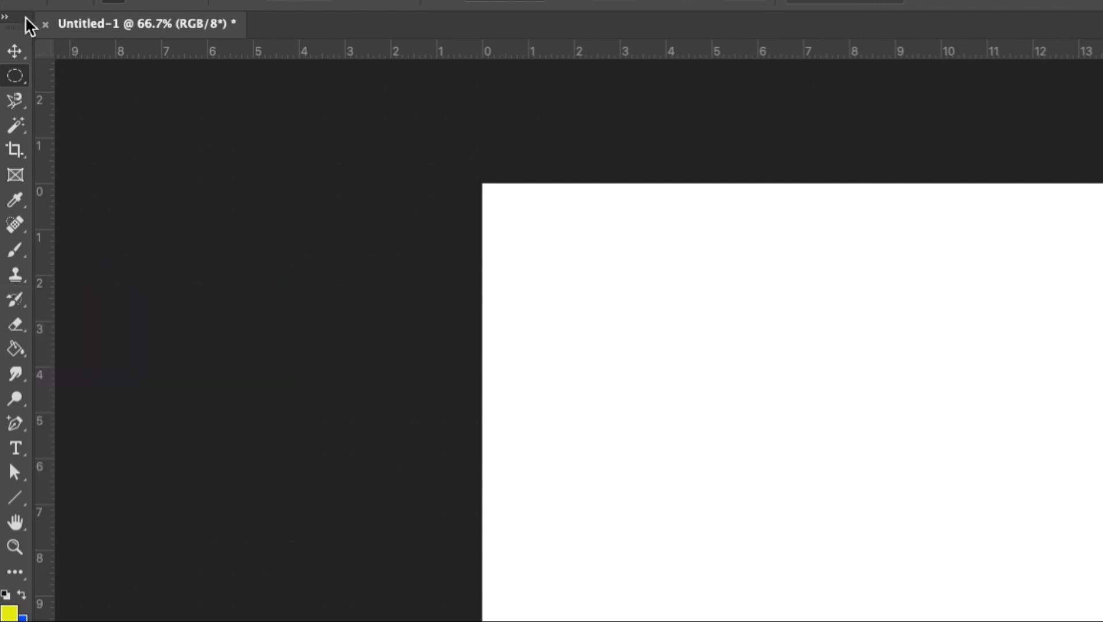
Undock the toolbar so it floats beside the canvas, and toggle it to two columns and back to one.
{"action": "left_click_drag", "start_coordinate": [23, 26], "coordinate": [297, 111]}
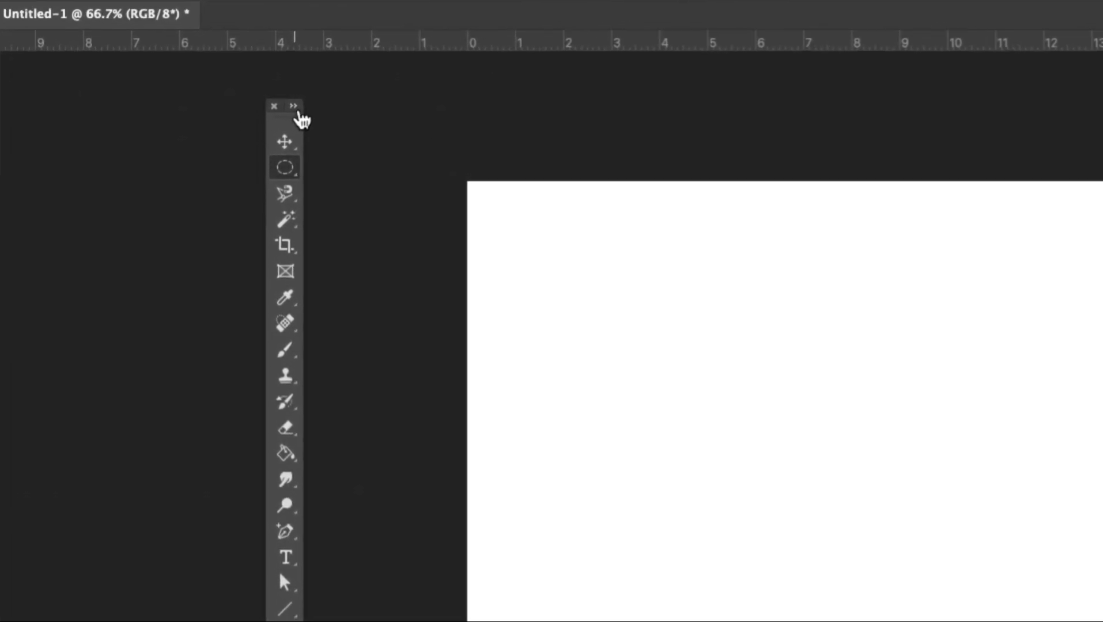
{"action": "left_click", "coordinate": [303, 50]}
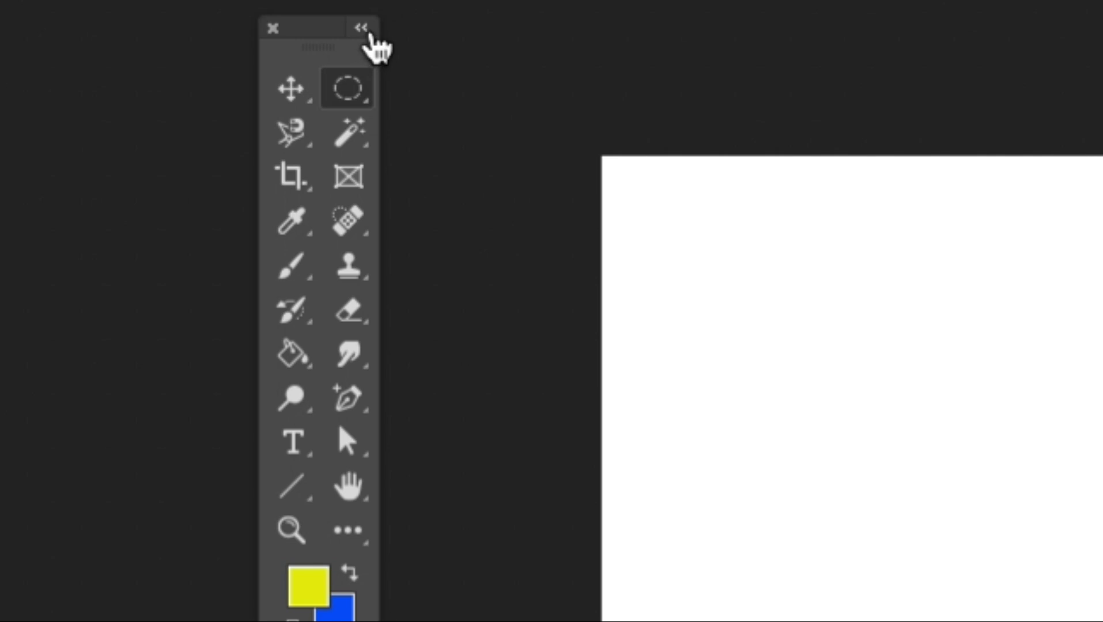
{"action": "left_click", "coordinate": [363, 30]}
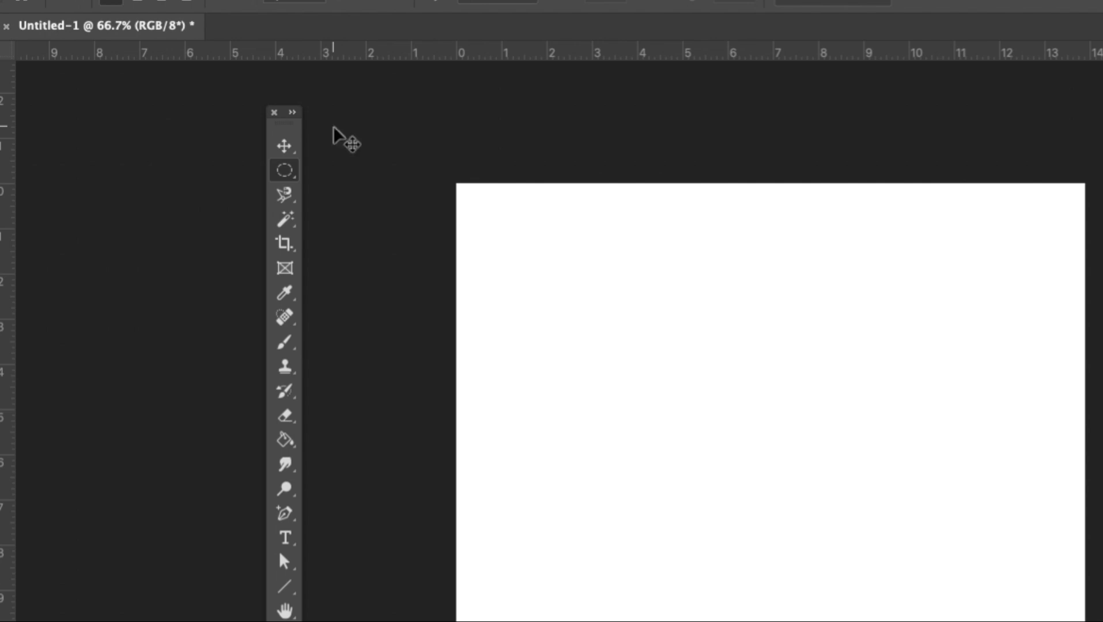
{"action": "left_click_drag", "start_coordinate": [286, 123], "coordinate": [262, 124]}
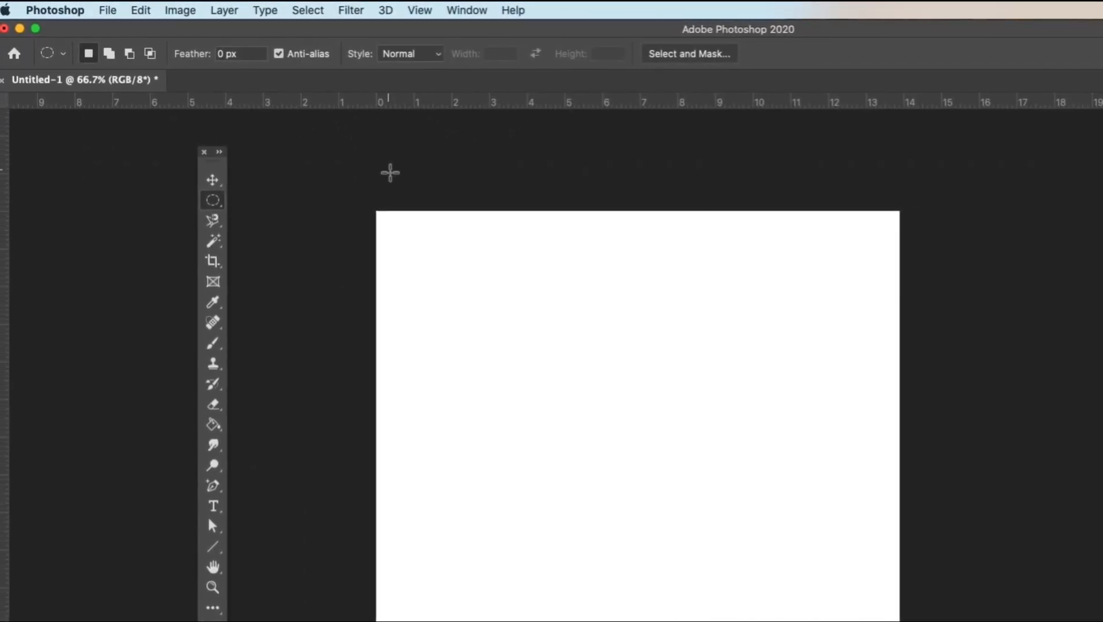
Close the floating toolbar and show it again.
{"action": "left_click", "coordinate": [204, 152]}
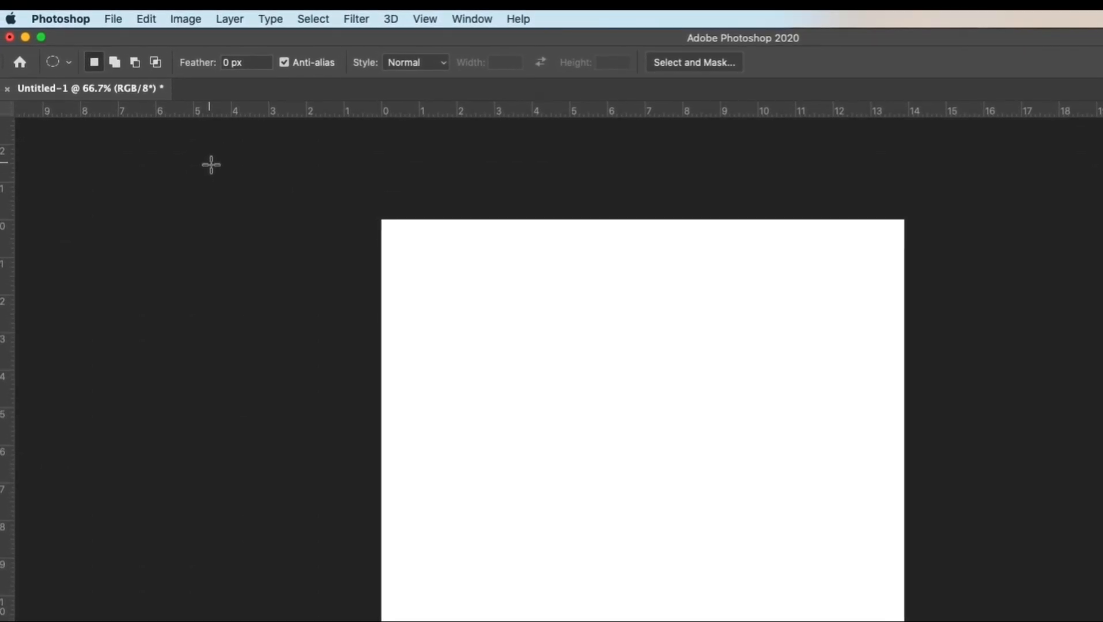
{"action": "left_click", "coordinate": [487, 26]}
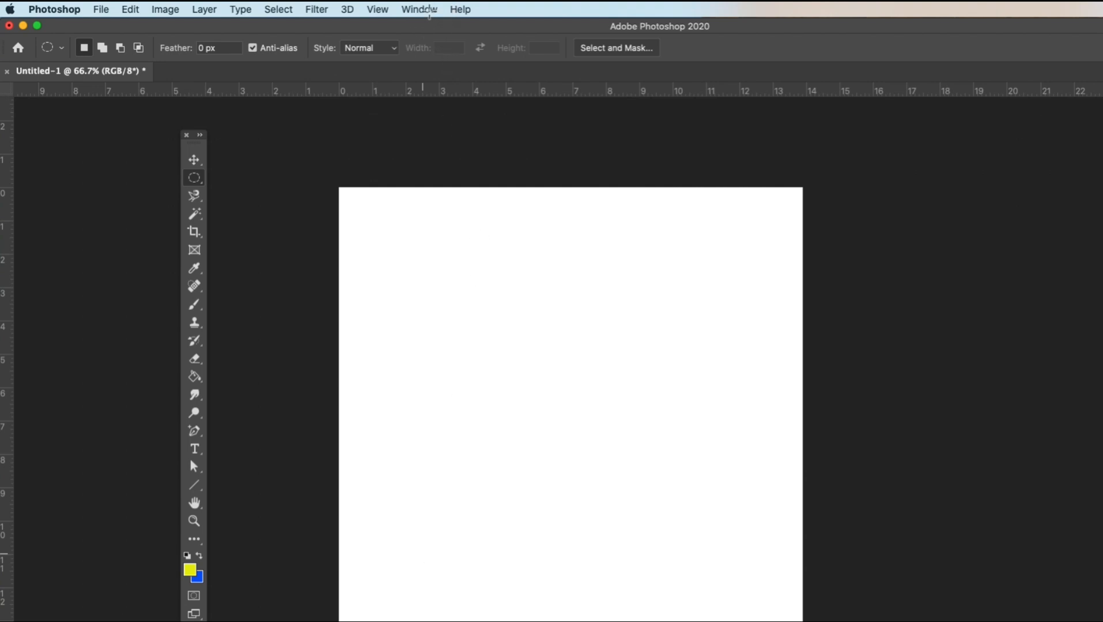
{"action": "left_click", "coordinate": [429, 9]}
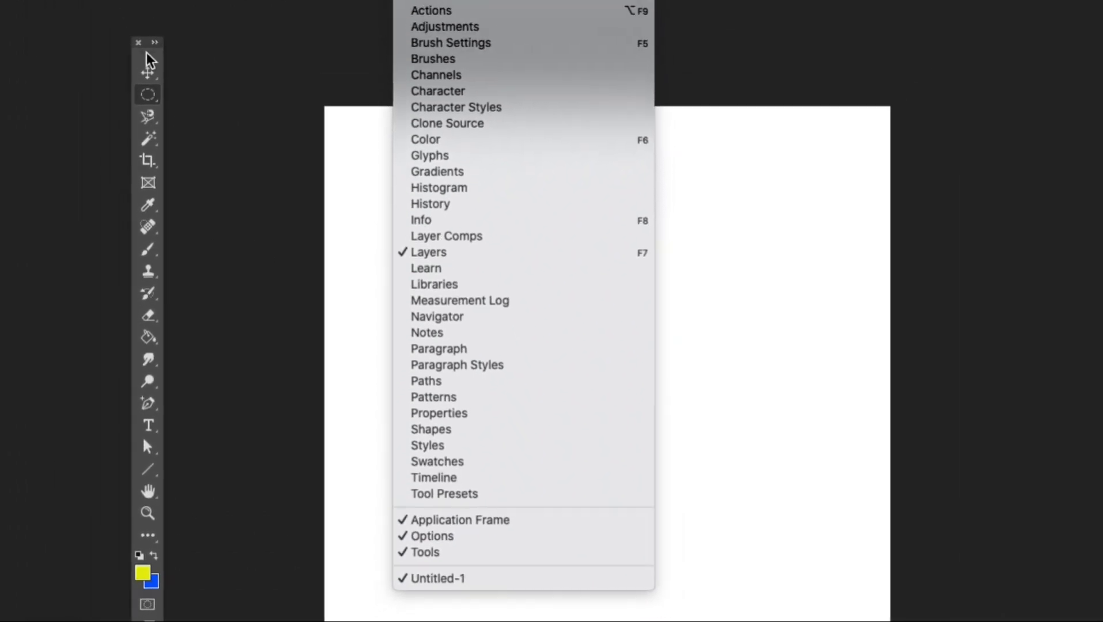
{"action": "left_click", "coordinate": [205, 161]}
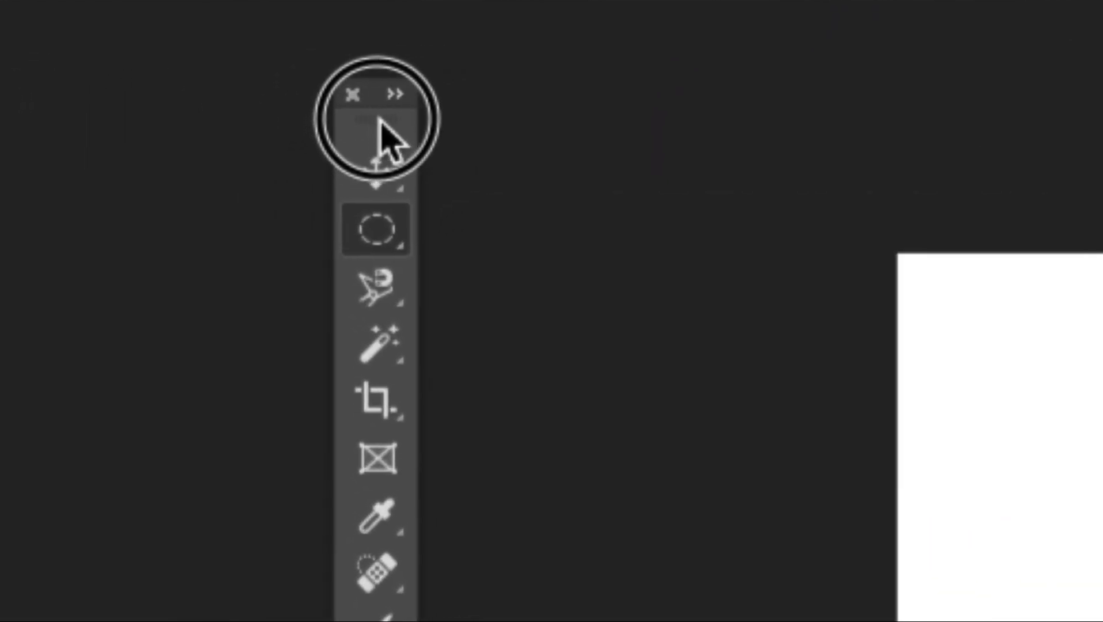
Move the floating toolbar by its grip and dock it back along the left edge of the workspace.
{"action": "left_click_drag", "start_coordinate": [380, 118], "coordinate": [429, 164]}
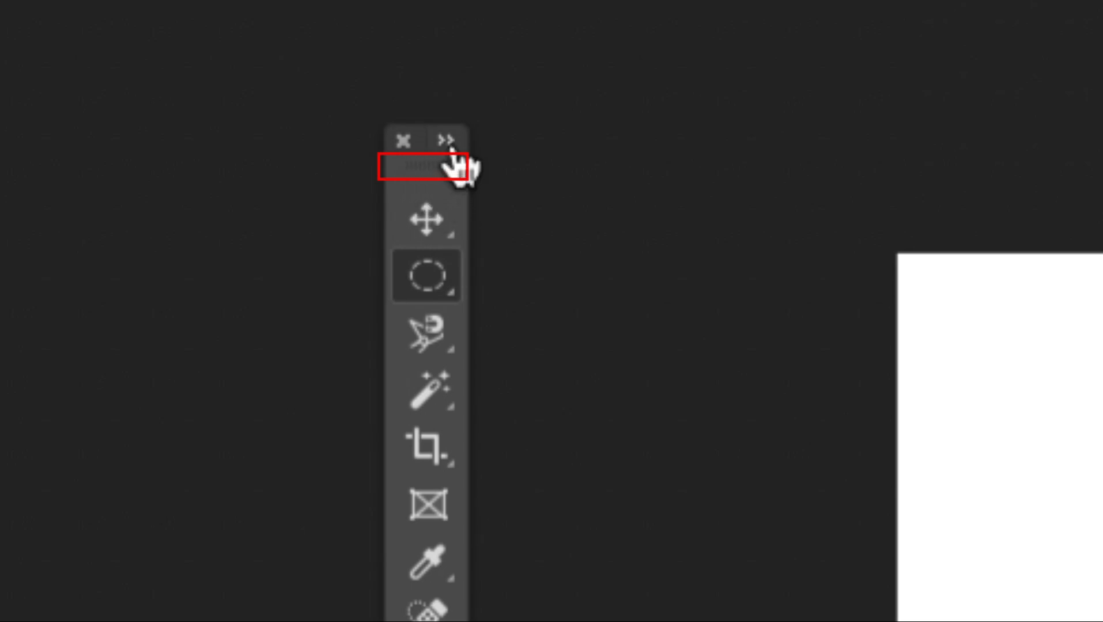
{"action": "left_click_drag", "start_coordinate": [451, 153], "coordinate": [445, 180]}
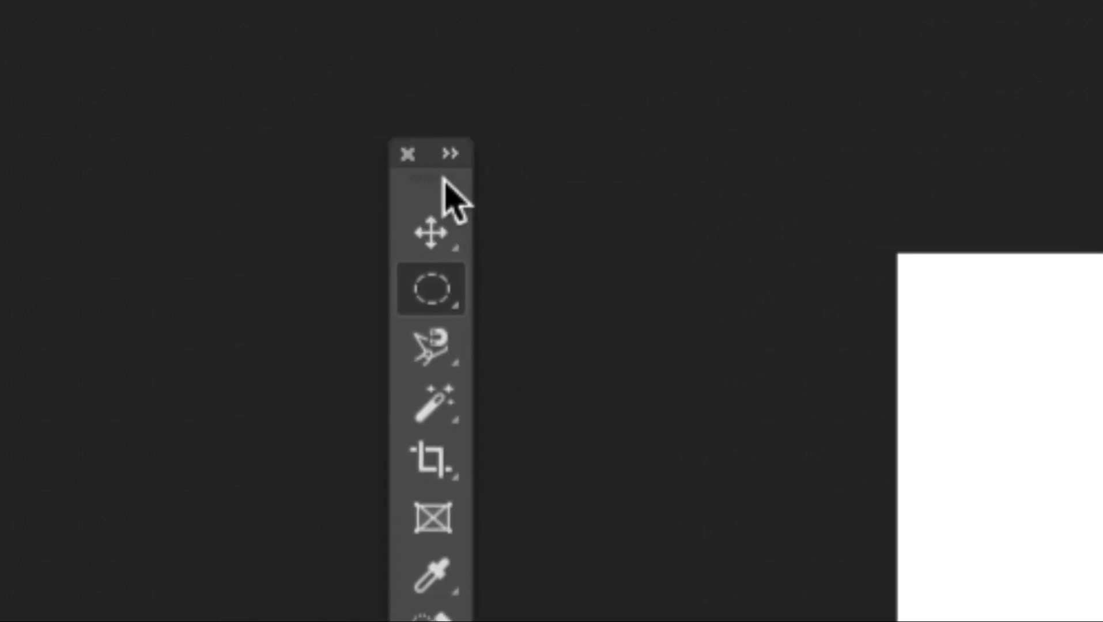
{"action": "left_click_drag", "start_coordinate": [447, 183], "coordinate": [50, 49]}
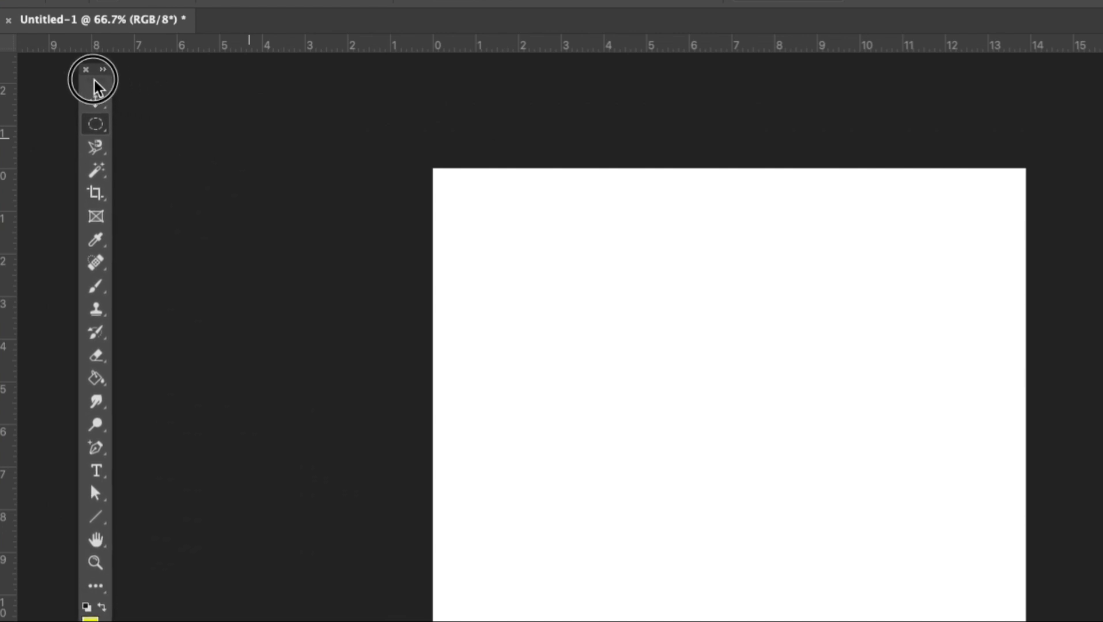
{"action": "left_click_drag", "start_coordinate": [94, 88], "coordinate": [44, 74]}
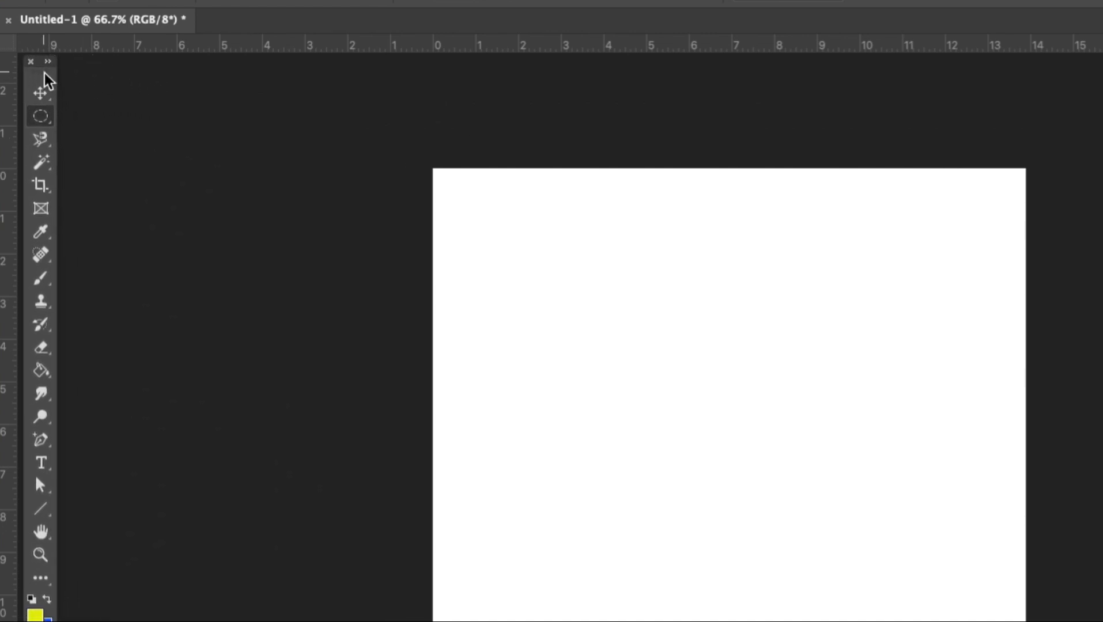
{"action": "left_click_drag", "start_coordinate": [44, 73], "coordinate": [15, 68]}
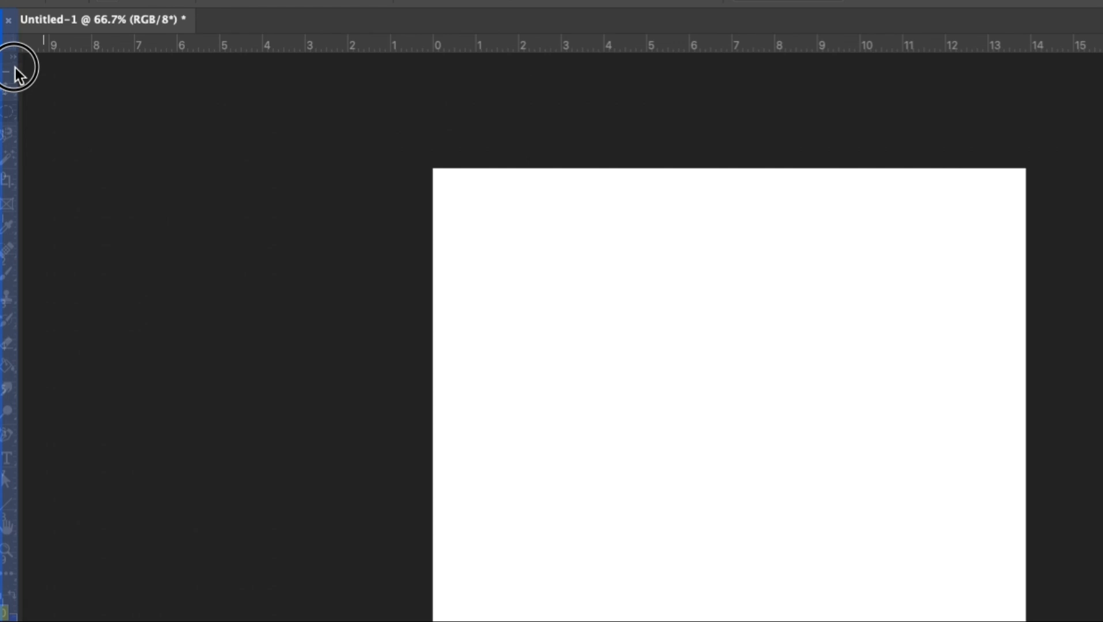
{"action": "left_click_drag", "start_coordinate": [16, 68], "coordinate": [16, 69]}
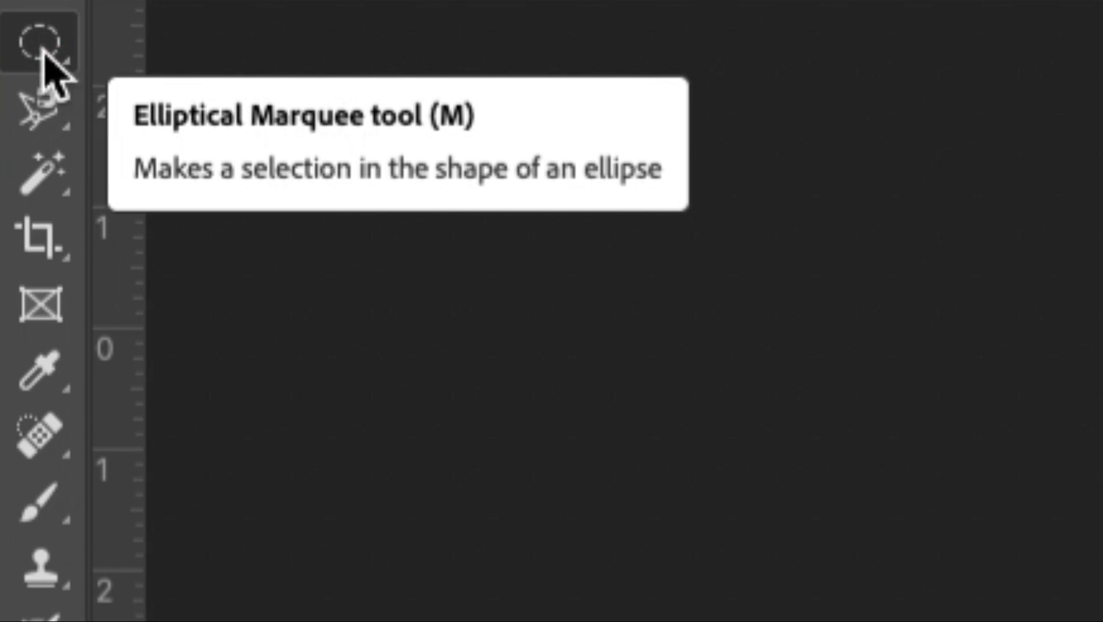
Draw a rectangular marquee selection about 11 × 5.5 inches across the upper part of the canvas.
{"action": "left_click", "coordinate": [42, 51]}
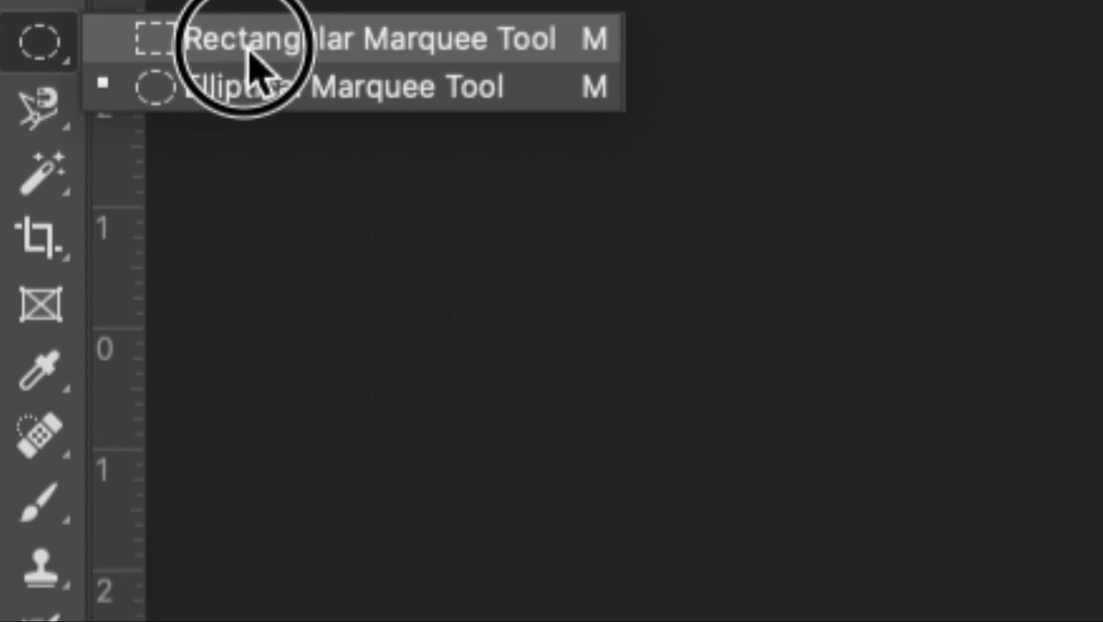
{"action": "left_click", "coordinate": [249, 52]}
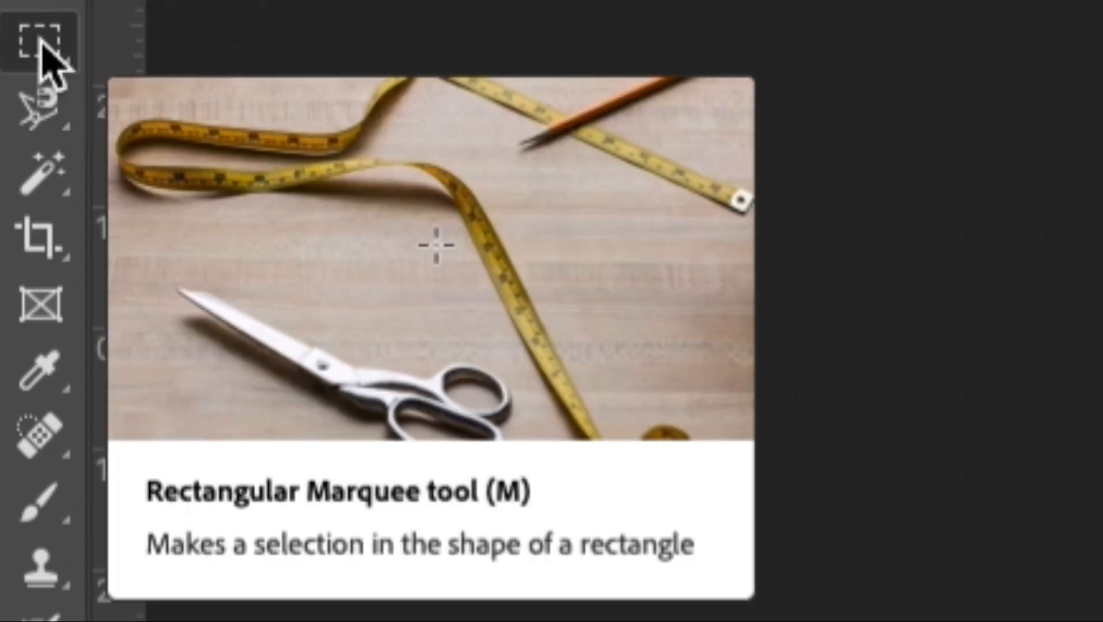
{"action": "left_click", "coordinate": [42, 47]}
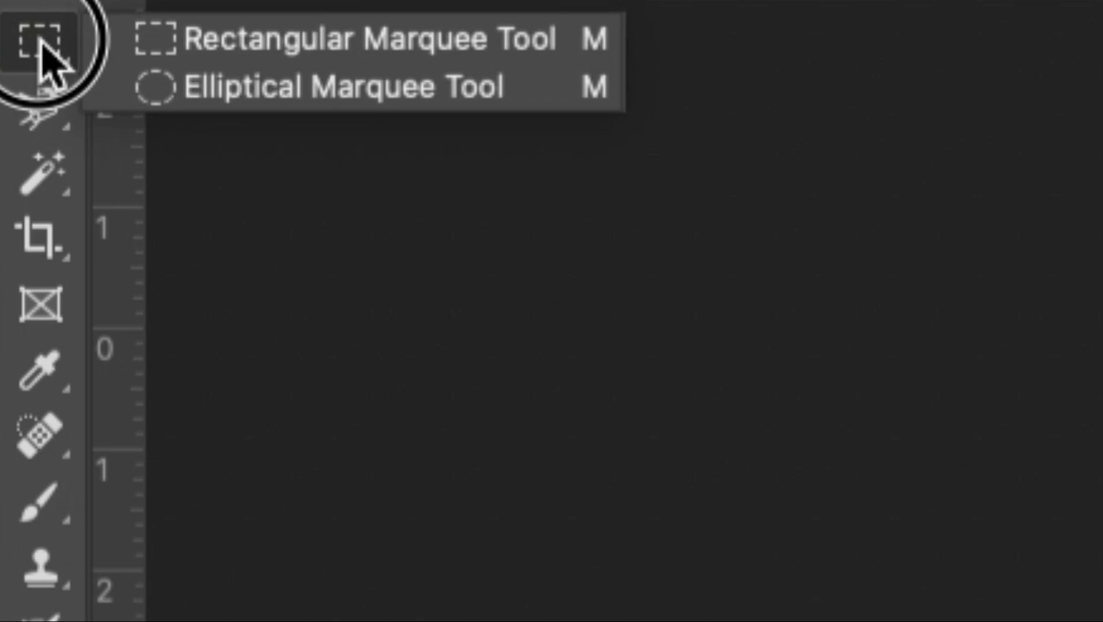
{"action": "left_click", "coordinate": [256, 51]}
{"action": "left_click_drag", "start_coordinate": [859, 286], "coordinate": [860, 440]}
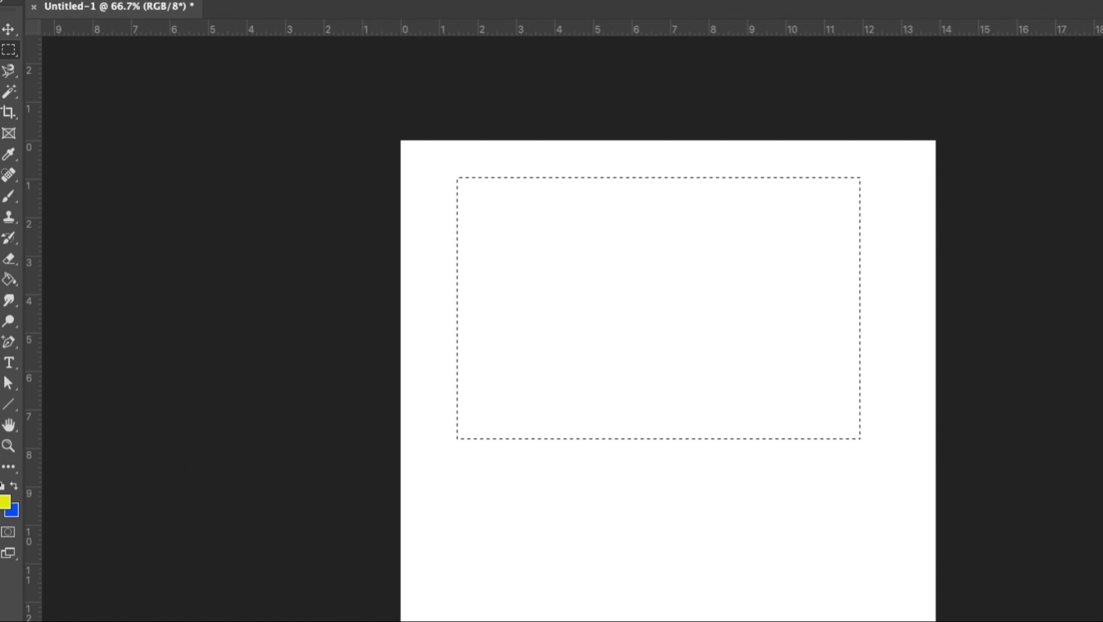
{"action": "left_click_drag", "start_coordinate": [446, 167], "coordinate": [865, 379]}
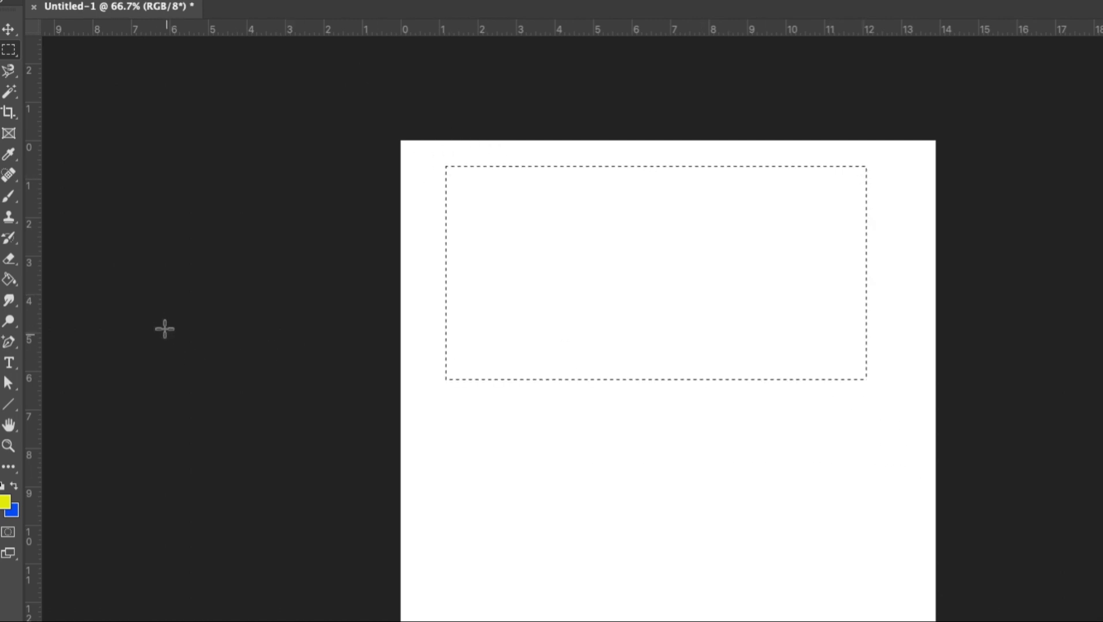
Fill the rectangular selection with the foreground color in Normal mode at 100% opacity.
{"action": "right_click", "coordinate": [605, 266]}
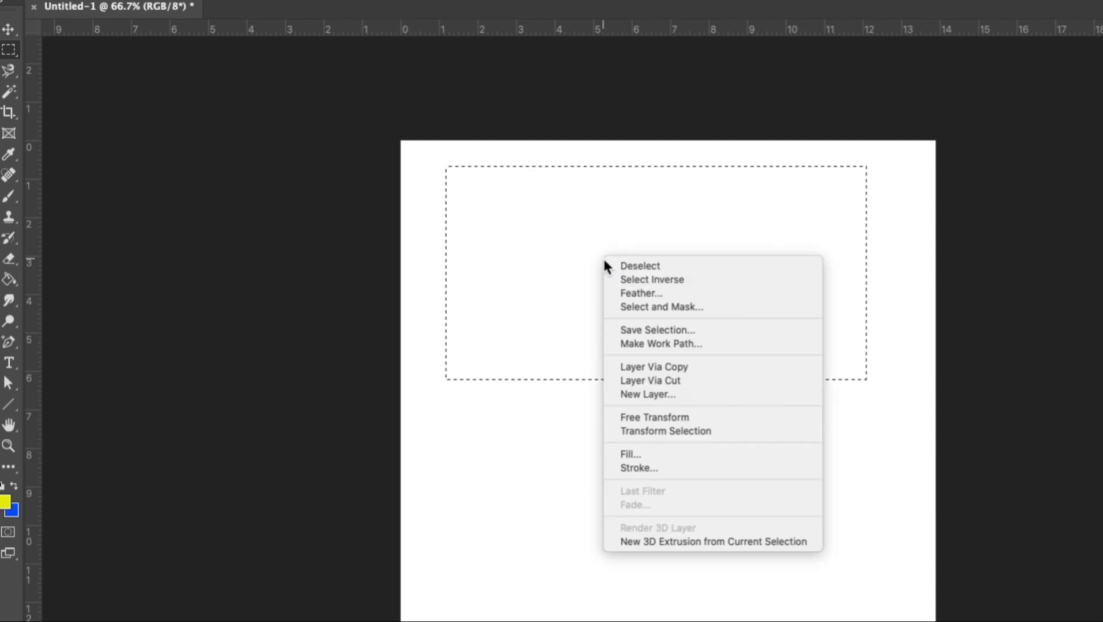
{"action": "left_click", "coordinate": [634, 455]}
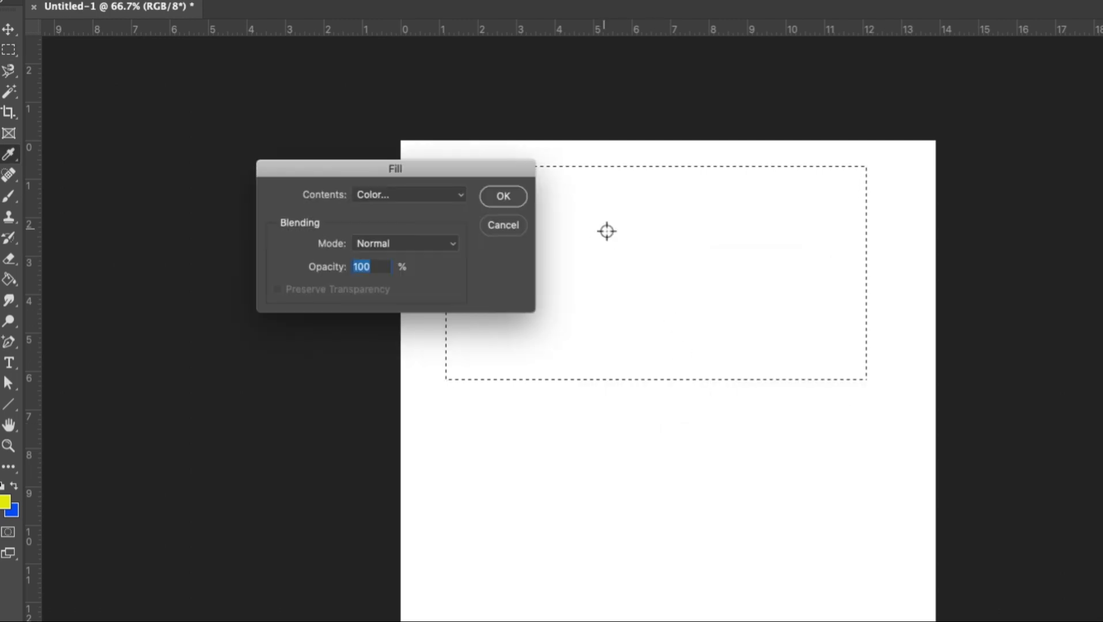
{"action": "left_click", "coordinate": [404, 194]}
{"action": "left_click", "coordinate": [402, 165]}
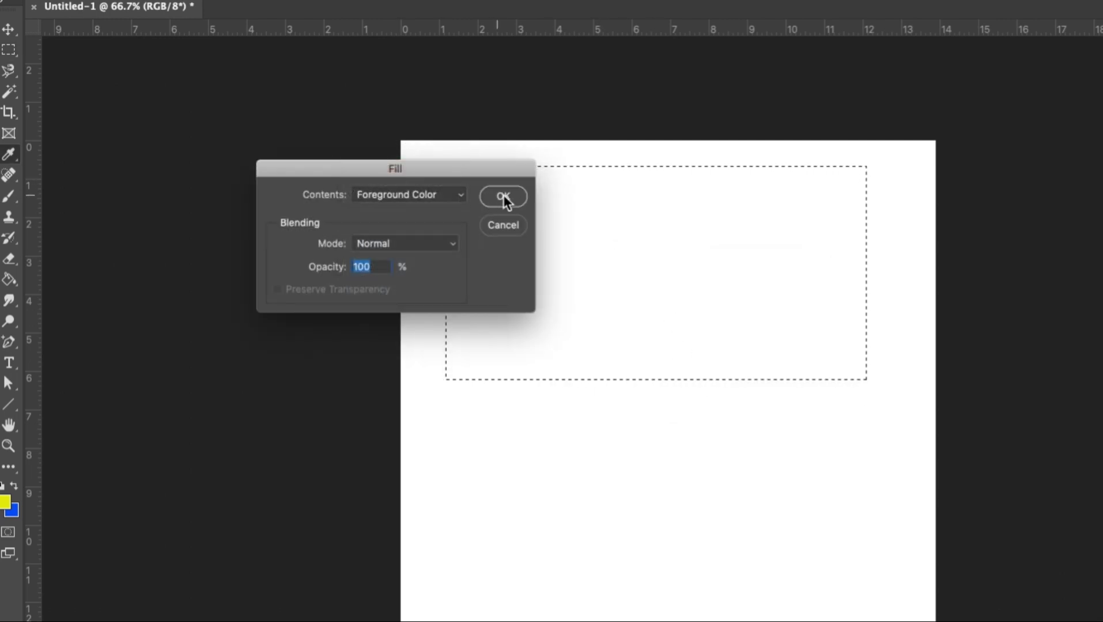
{"action": "left_click", "coordinate": [503, 196]}
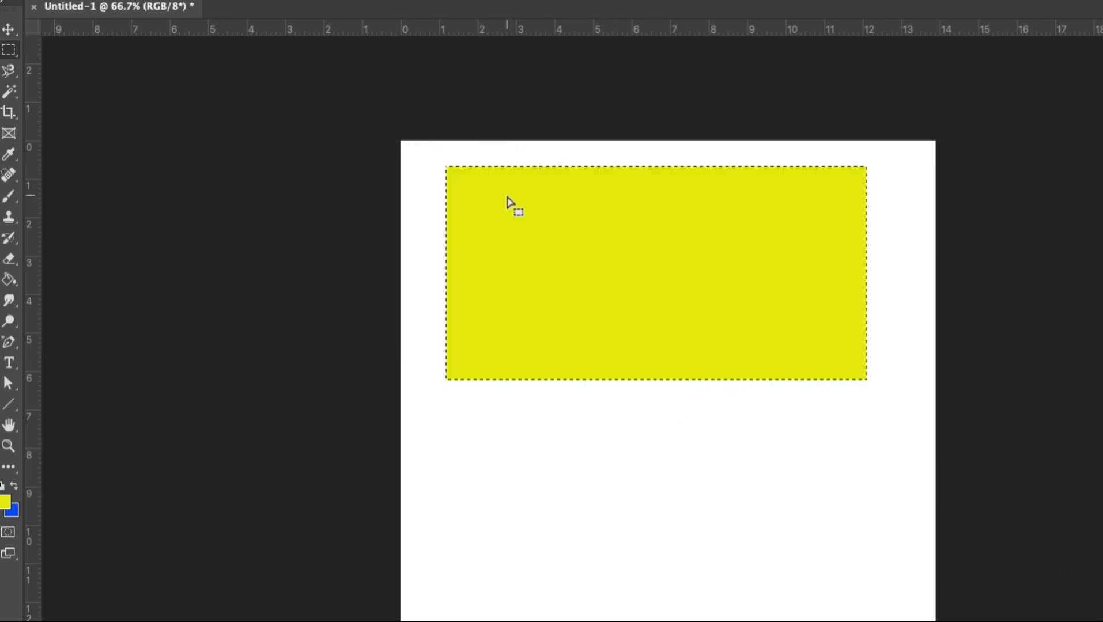
Draw an elliptical marquee selection about 9.5 × 5.8 inches below the yellow rectangle.
{"action": "right_click", "coordinate": [10, 52]}
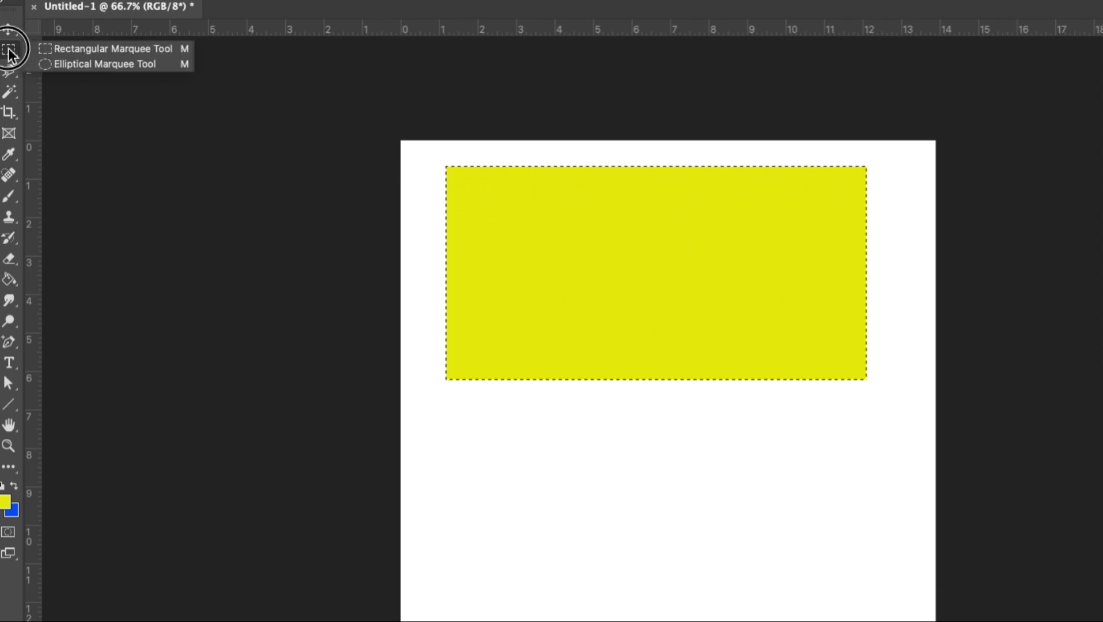
{"action": "left_click", "coordinate": [57, 68]}
{"action": "left_click_drag", "start_coordinate": [480, 406], "coordinate": [835, 620]}
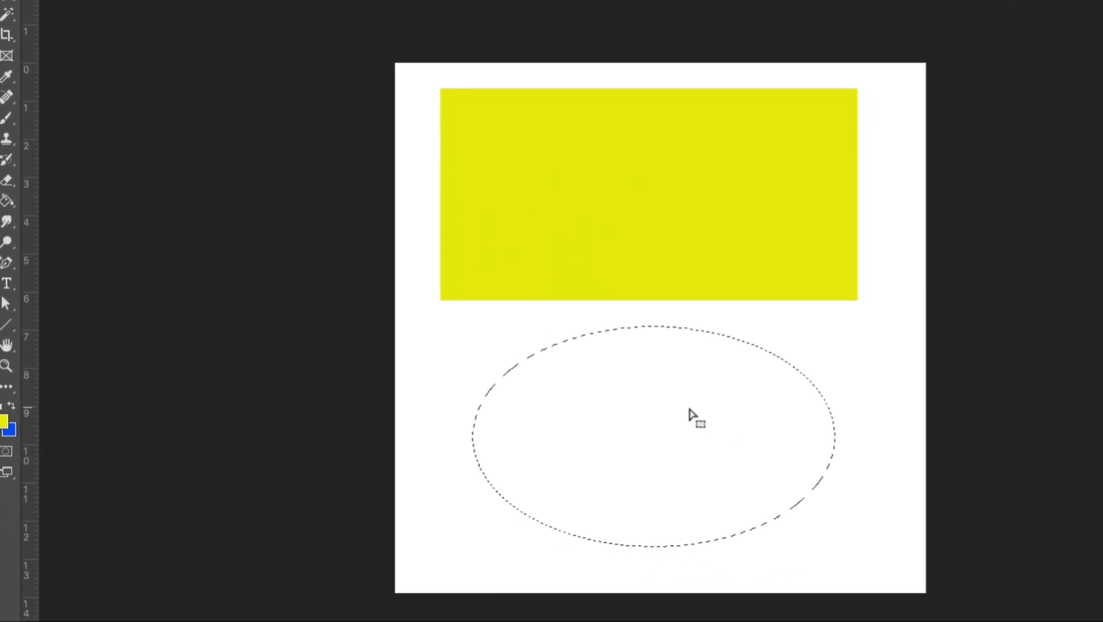
Fill the elliptical selection with the background color in Normal mode at 100% opacity.
{"action": "right_click", "coordinate": [689, 384]}
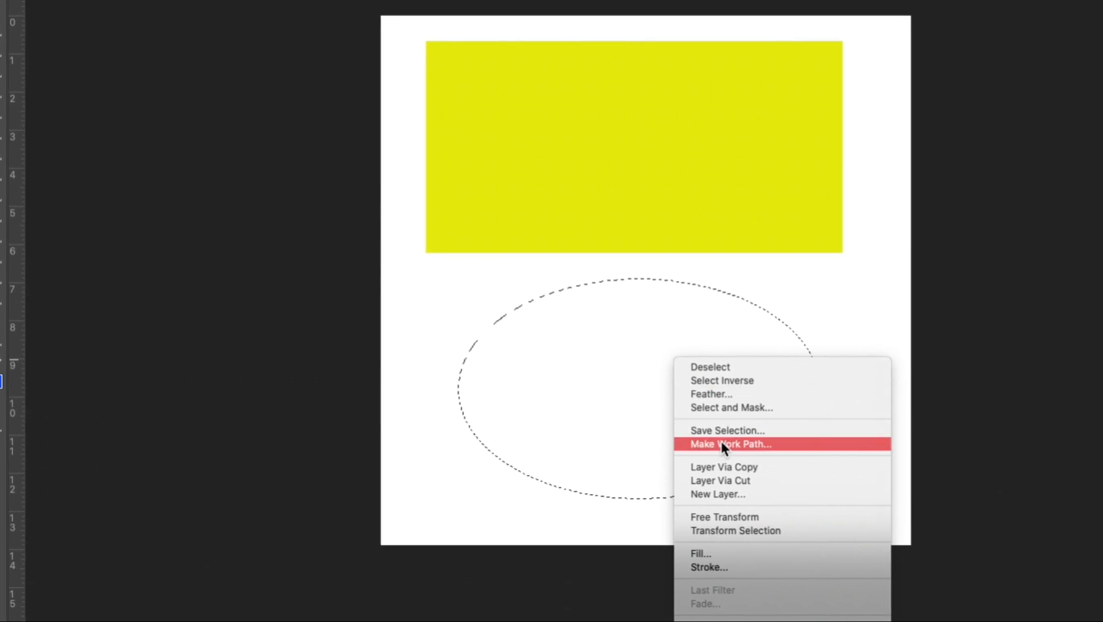
{"action": "left_click", "coordinate": [708, 553]}
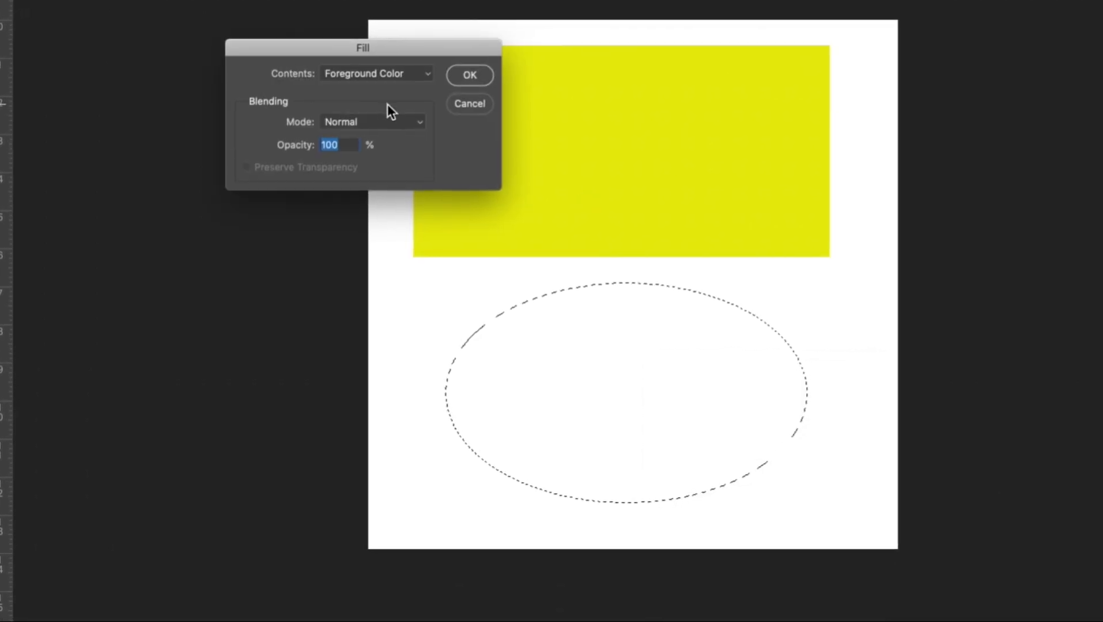
{"action": "left_click", "coordinate": [392, 76]}
{"action": "left_click", "coordinate": [381, 88]}
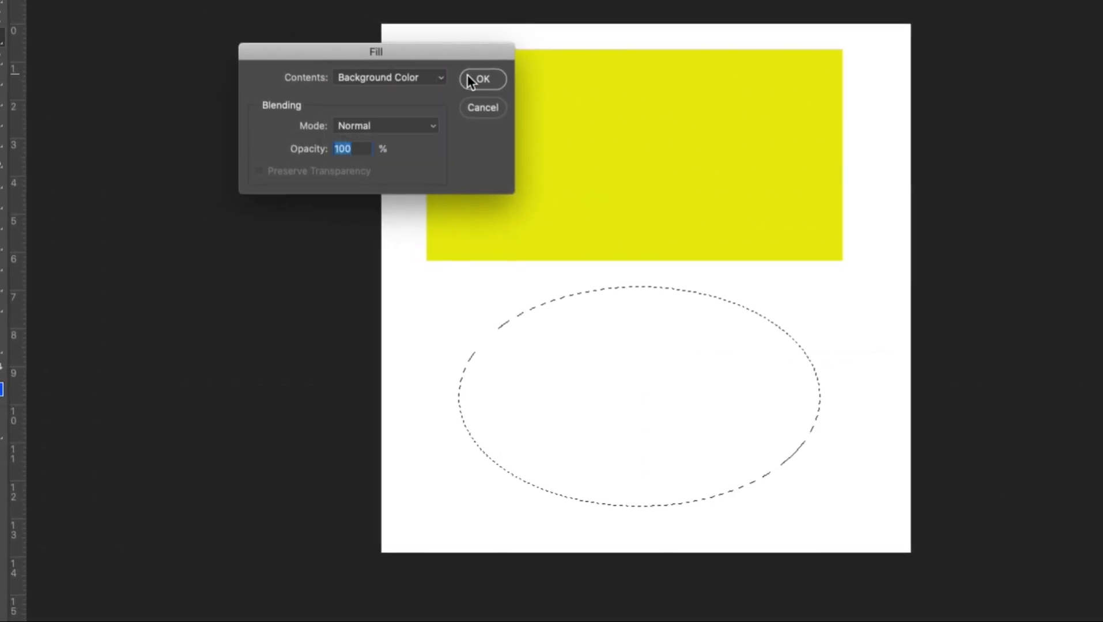
{"action": "left_click", "coordinate": [471, 76]}
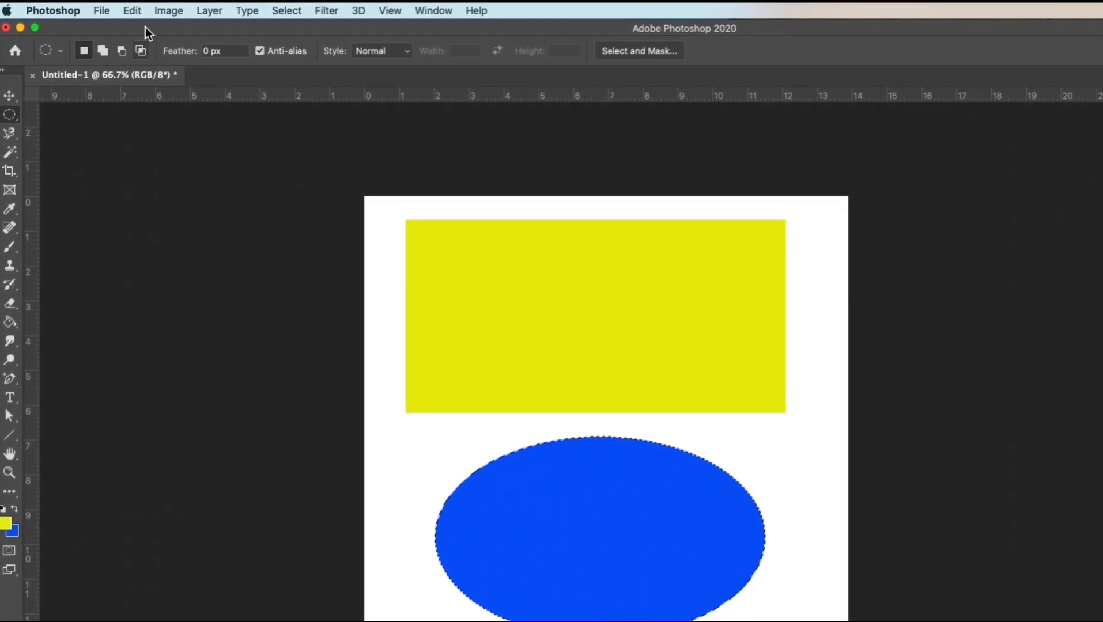
Open the toolbar customization settings to examine the toolbar and extra tools lists.
{"action": "left_click", "coordinate": [132, 11]}
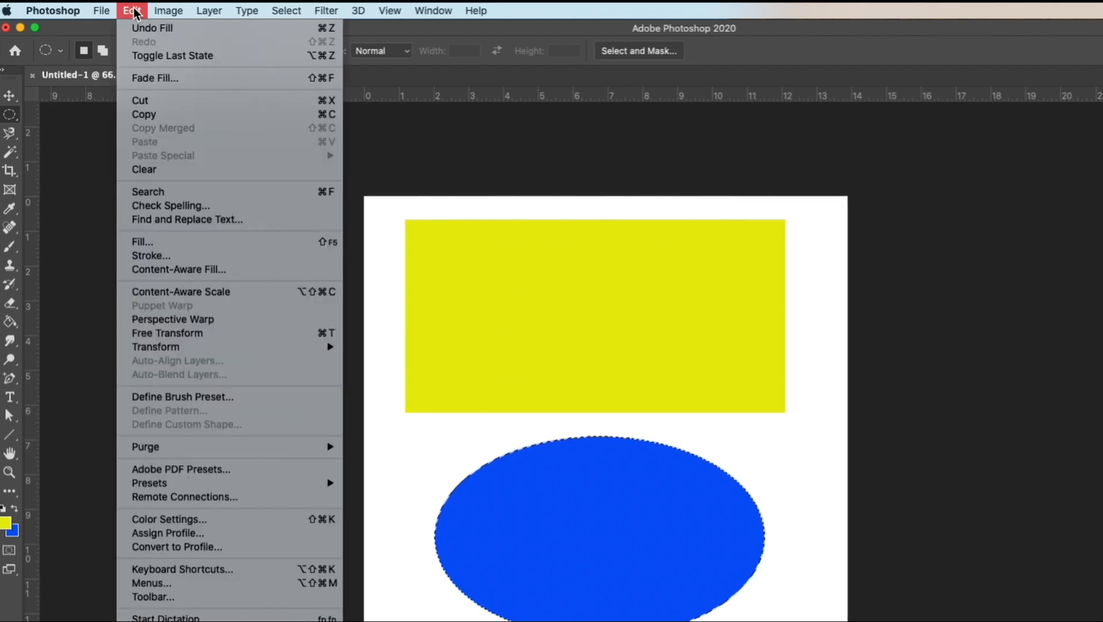
{"action": "left_click", "coordinate": [153, 598]}
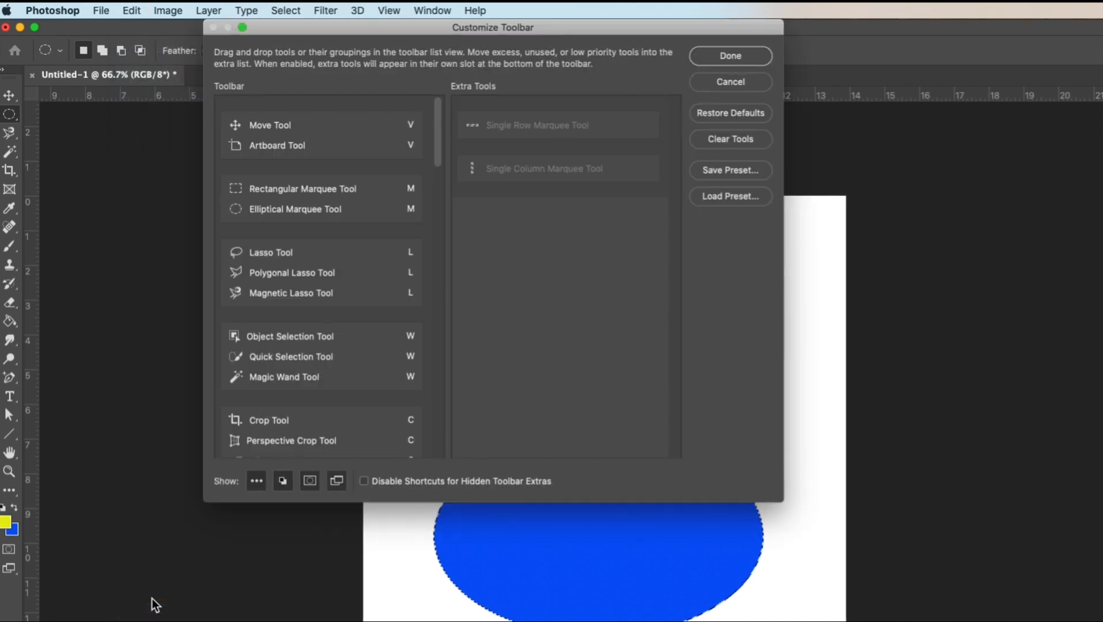
{"action": "left_click_drag", "start_coordinate": [494, 35], "coordinate": [455, 106]}
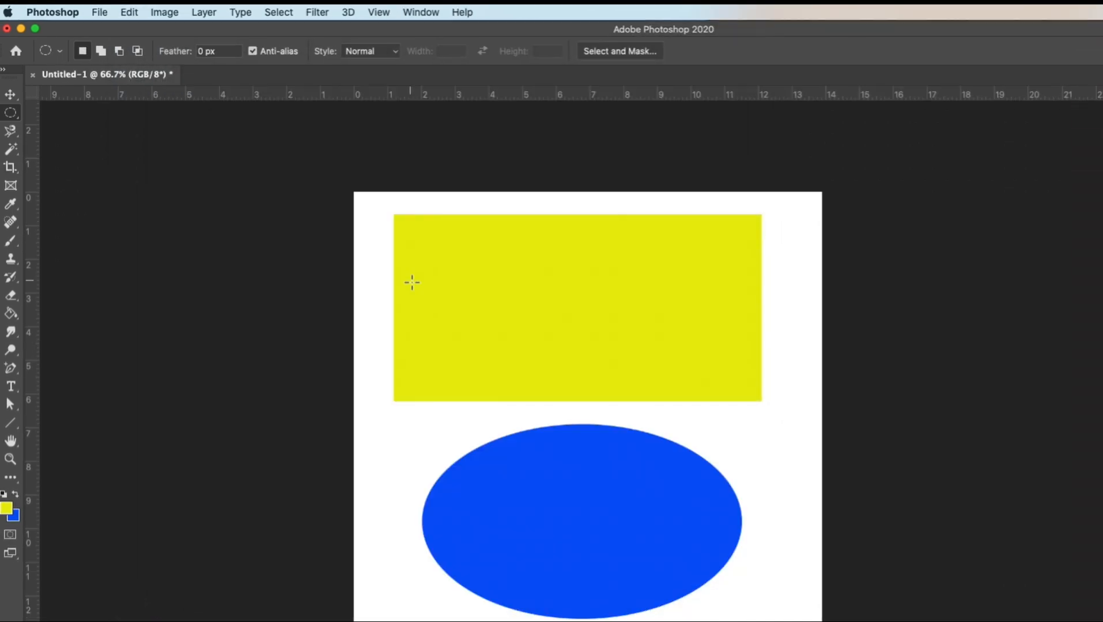
Search the application's help for "toolbar" to locate the toolbar customization command, then dismiss the search.
{"action": "left_click", "coordinate": [129, 13]}
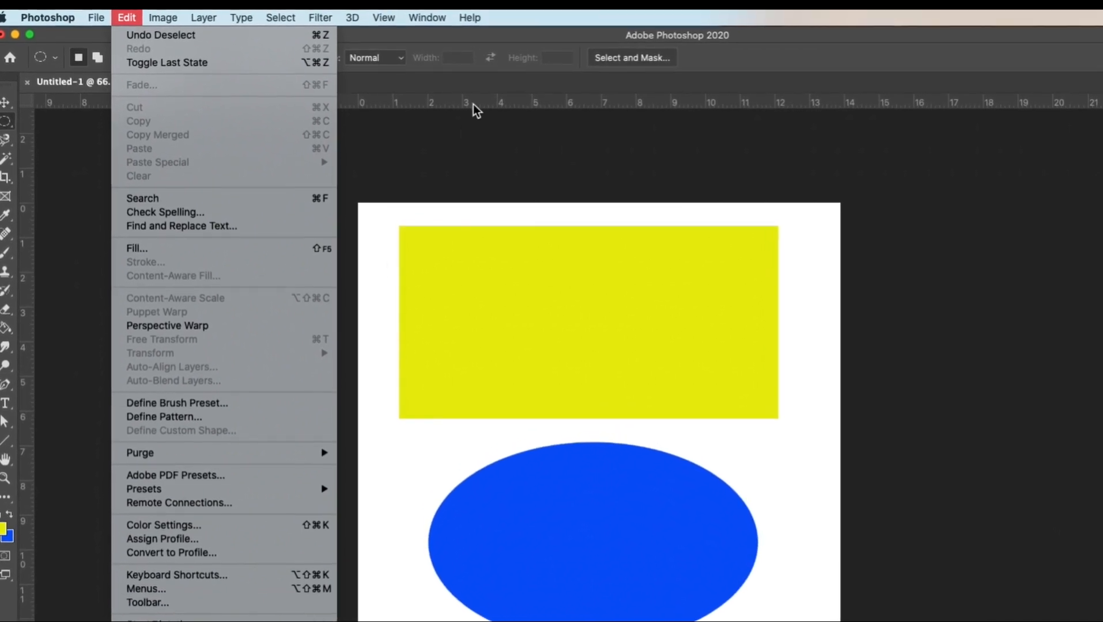
{"action": "left_click", "coordinate": [472, 15]}
{"action": "left_click", "coordinate": [476, 21]}
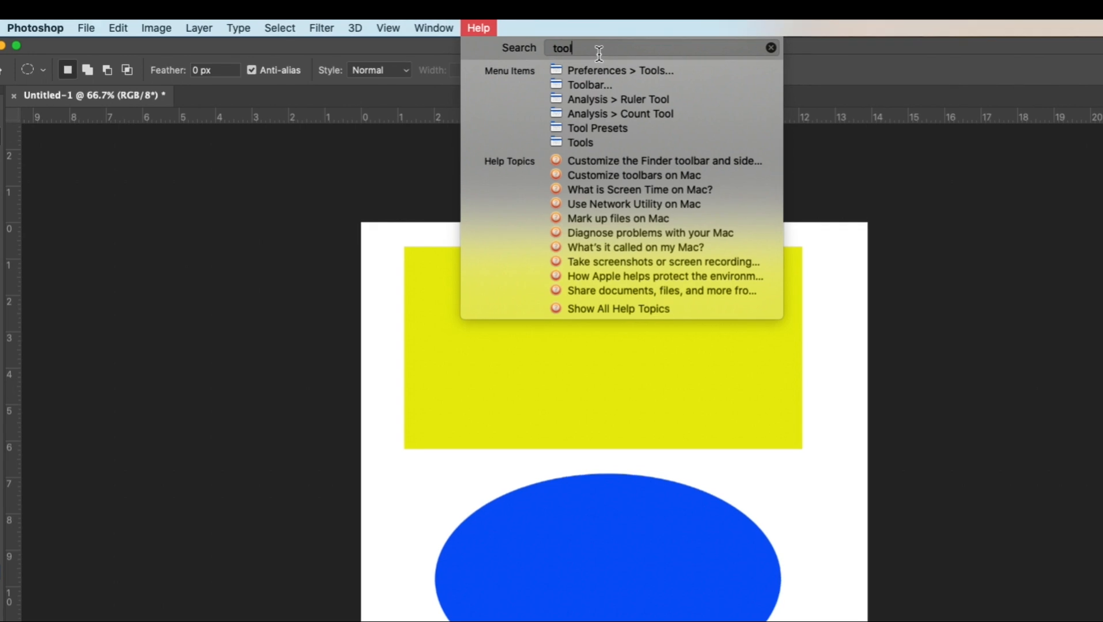
{"action": "type", "text": "bar"}
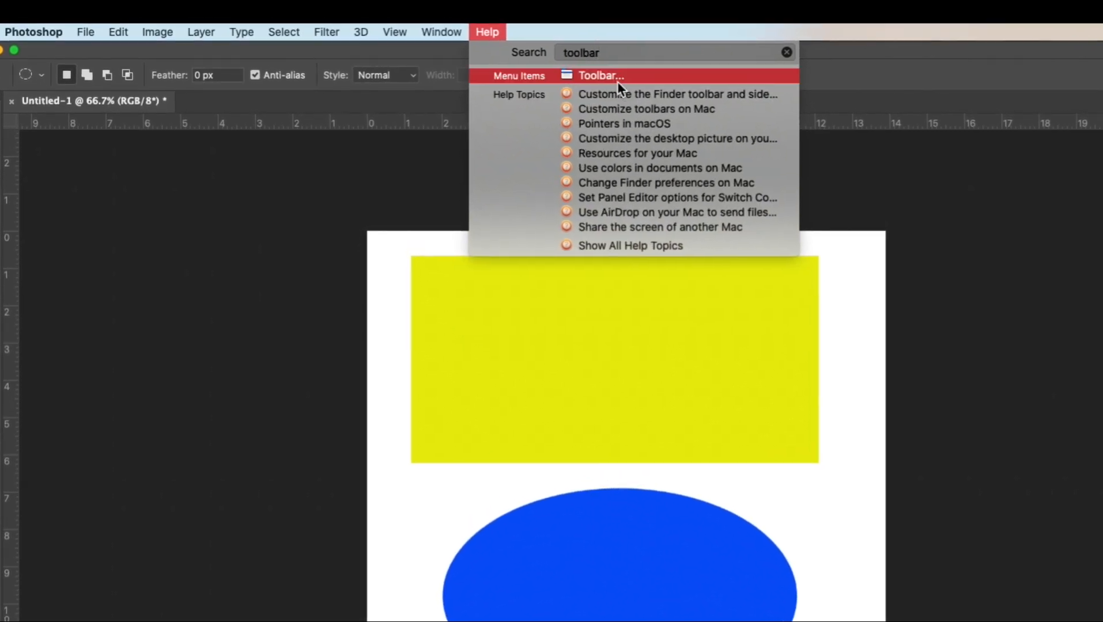
{"action": "mouse_move", "coordinate": [615, 80]}
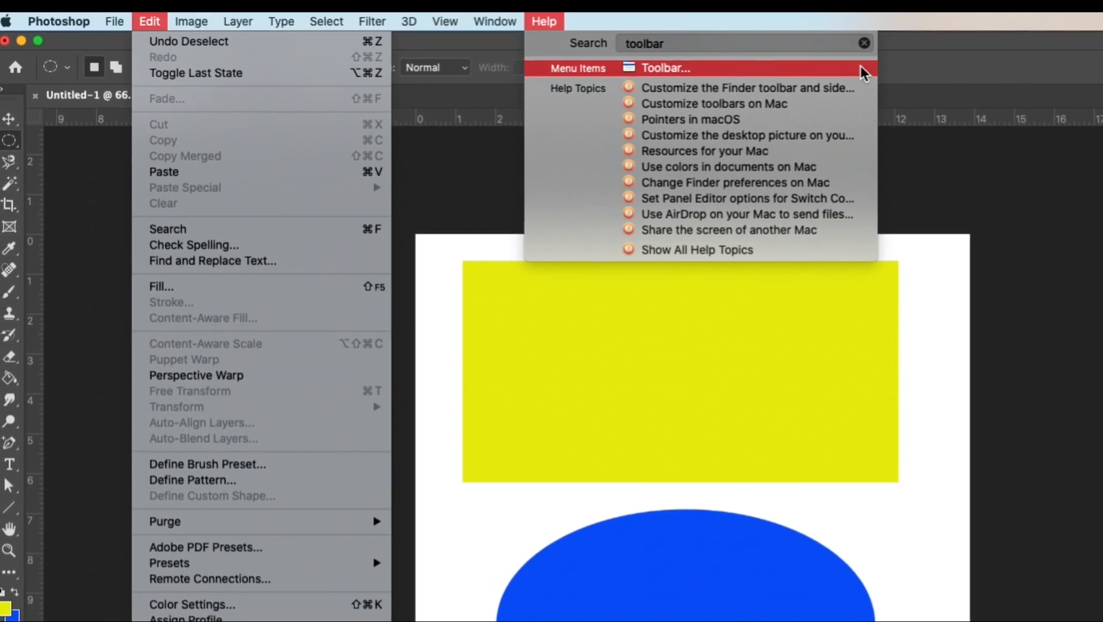
{"action": "left_click", "coordinate": [964, 45]}
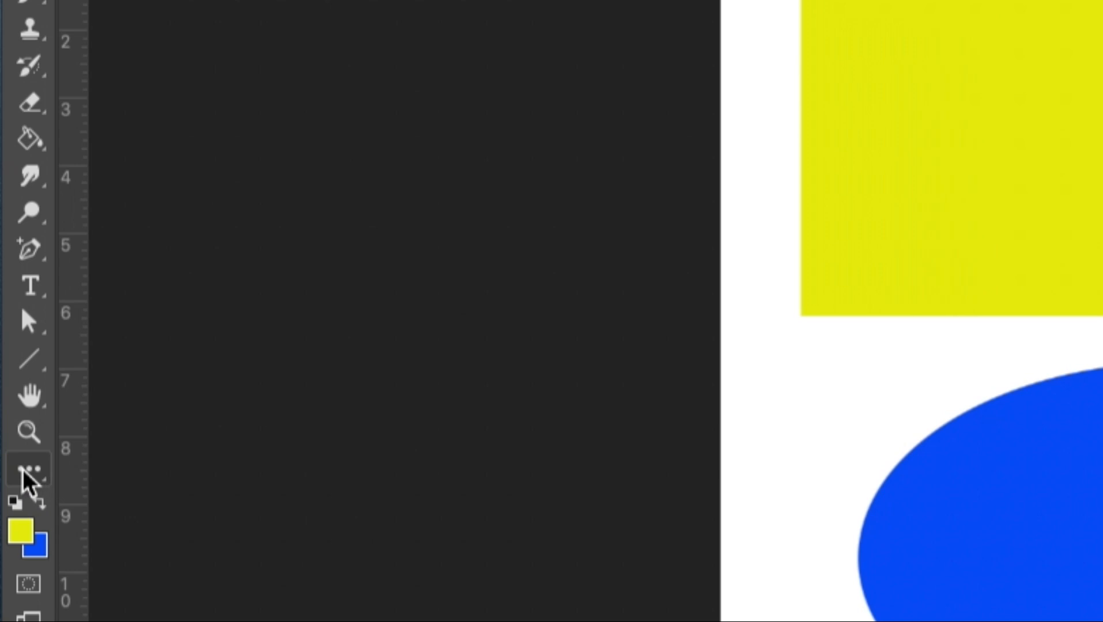
Move the Single Row Marquee Tool from the extra tools into the toolbar's marquee group and check that group's tool list.
{"action": "left_click_drag", "start_coordinate": [32, 471], "coordinate": [153, 478]}
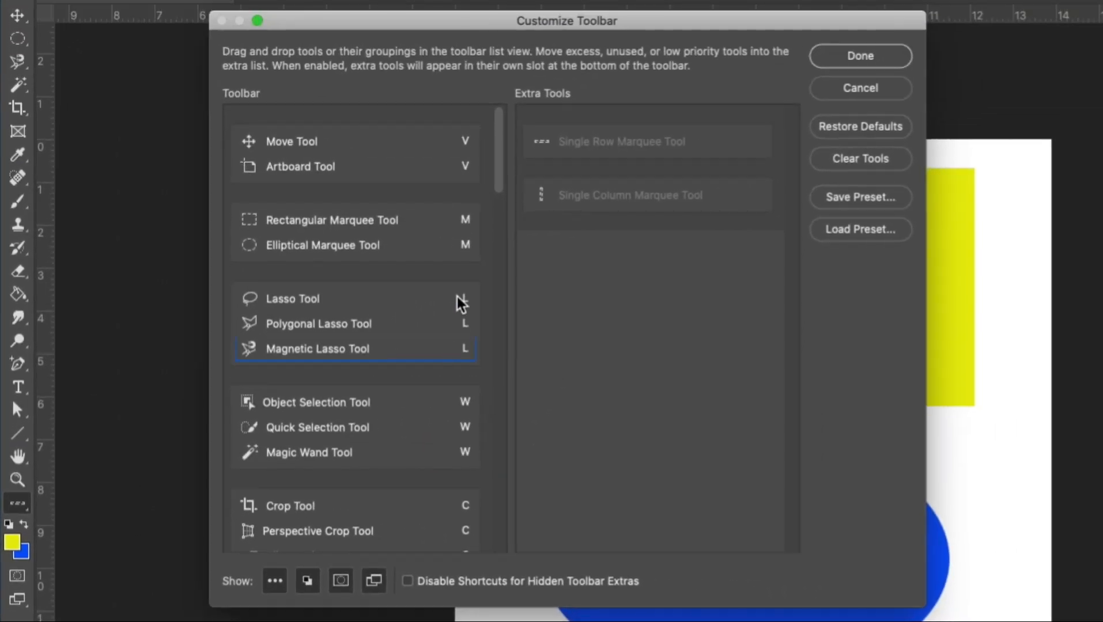
{"action": "mouse_move", "coordinate": [499, 168]}
{"action": "left_mouse_down"}
{"action": "mouse_move", "coordinate": [496, 199]}
{"action": "mouse_move", "coordinate": [499, 138]}
{"action": "left_mouse_up"}
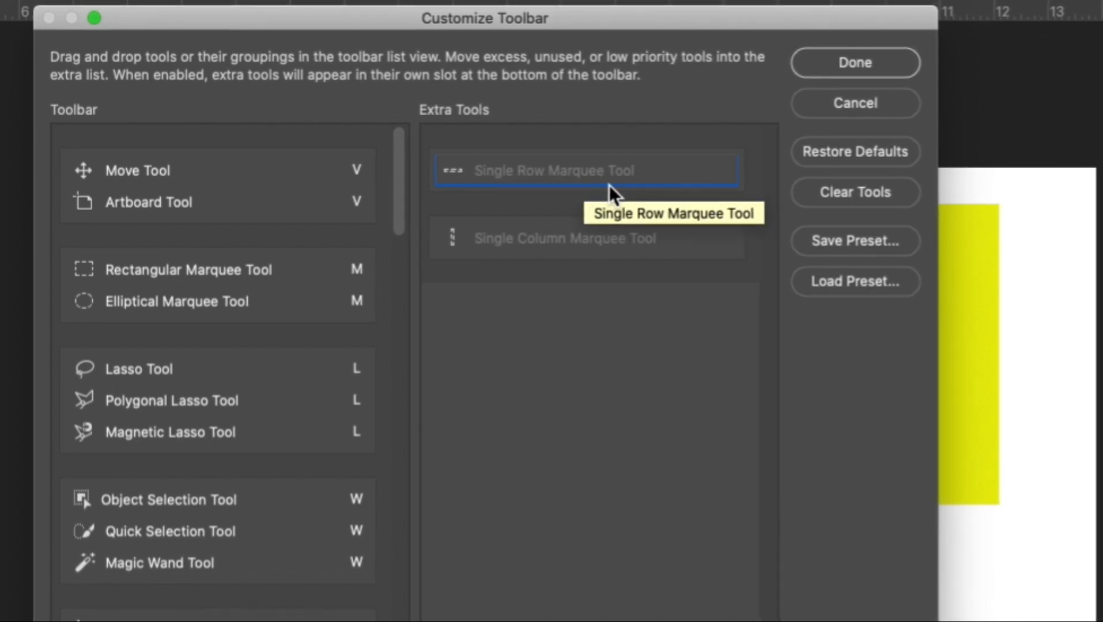
{"action": "left_click", "coordinate": [537, 173]}
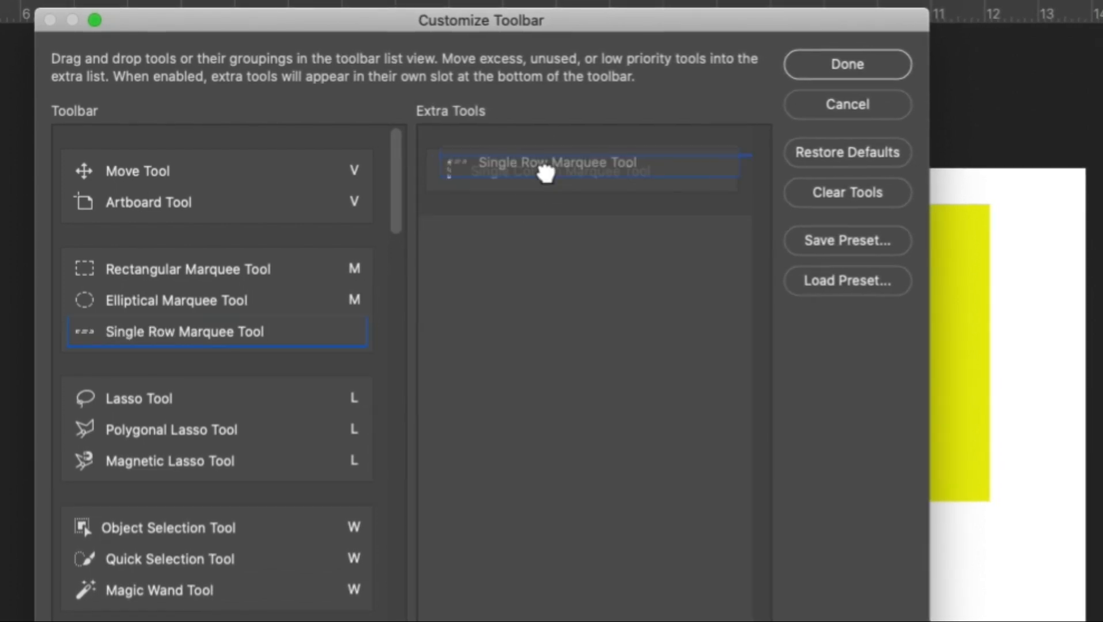
{"action": "mouse_move", "coordinate": [545, 172]}
{"action": "left_mouse_down"}
{"action": "mouse_move", "coordinate": [564, 174]}
{"action": "mouse_move", "coordinate": [352, 227]}
{"action": "mouse_move", "coordinate": [228, 282]}
{"action": "mouse_move", "coordinate": [224, 311]}
{"action": "mouse_move", "coordinate": [229, 267]}
{"action": "mouse_move", "coordinate": [224, 313]}
{"action": "mouse_move", "coordinate": [229, 253]}
{"action": "mouse_move", "coordinate": [224, 340]}
{"action": "left_mouse_up"}
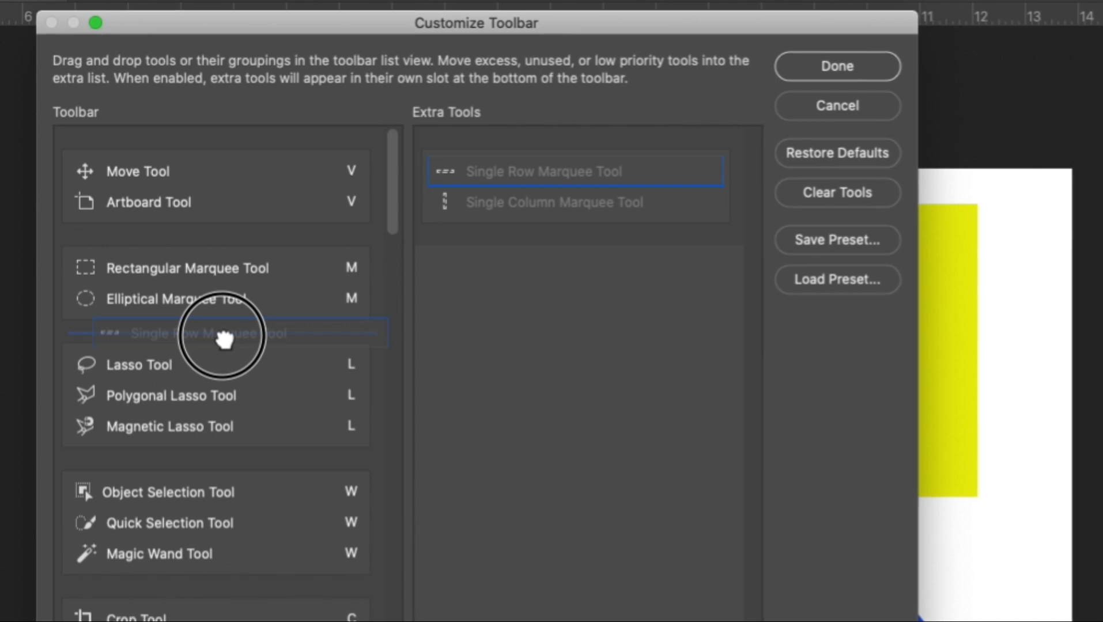
{"action": "mouse_move", "coordinate": [224, 340]}
{"action": "left_mouse_down"}
{"action": "mouse_move", "coordinate": [229, 405]}
{"action": "mouse_move", "coordinate": [238, 397]}
{"action": "mouse_move", "coordinate": [224, 309]}
{"action": "left_mouse_up"}
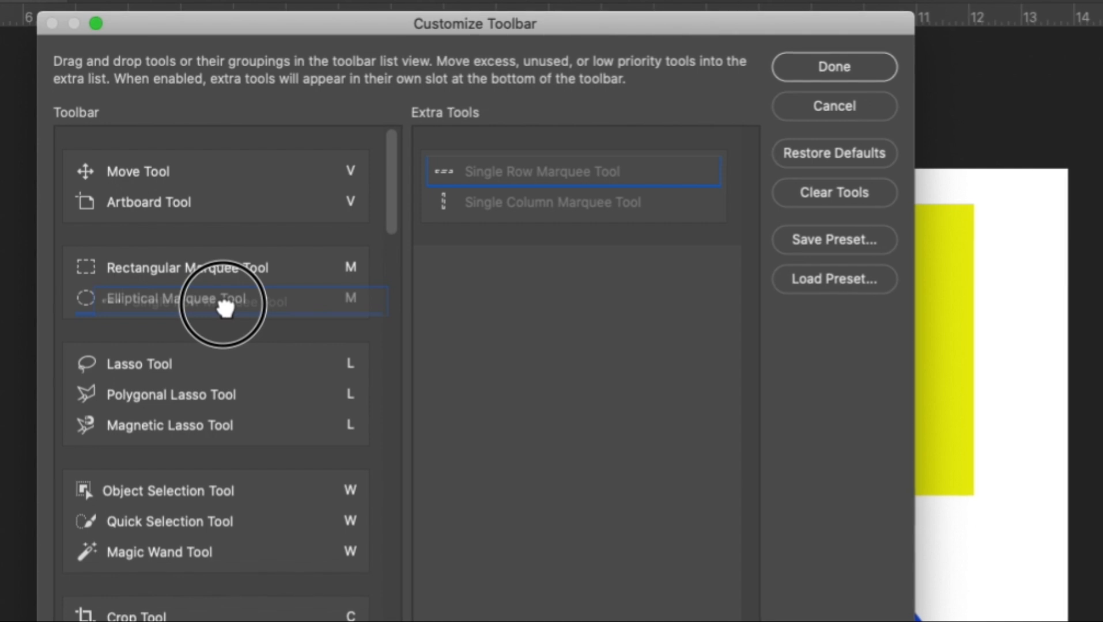
{"action": "left_click_drag", "start_coordinate": [225, 308], "coordinate": [225, 309]}
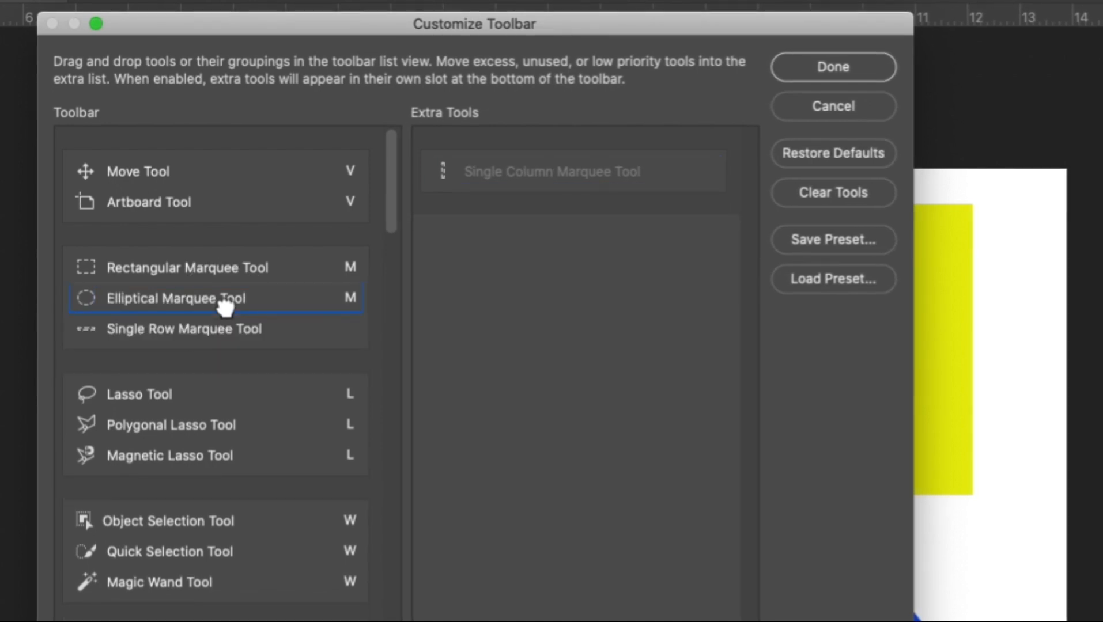
{"action": "left_click", "coordinate": [839, 62]}
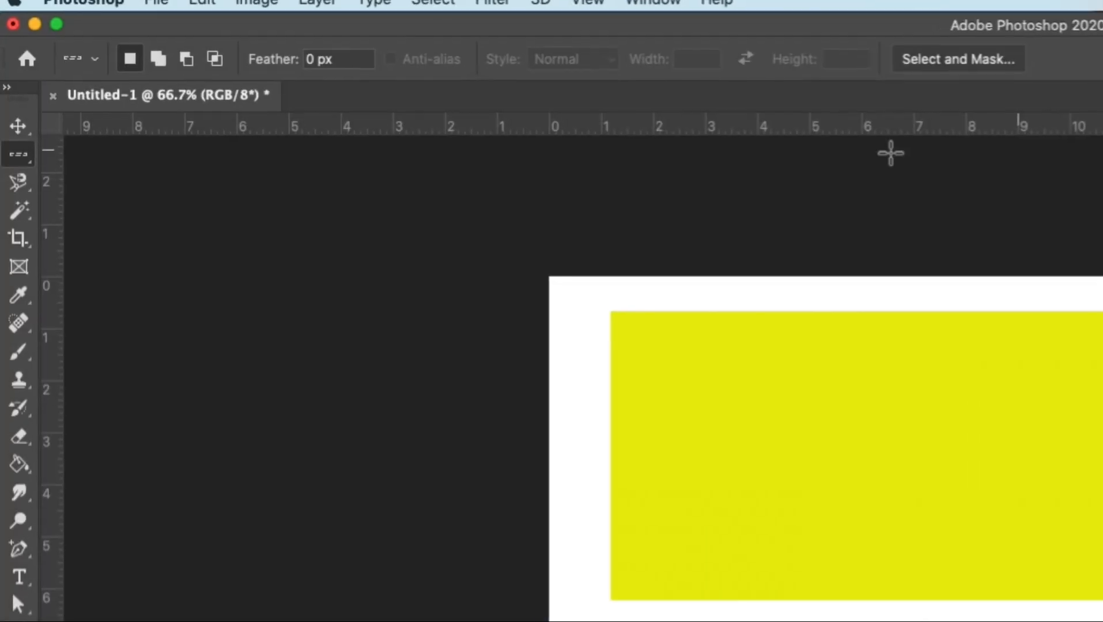
{"action": "right_click", "coordinate": [25, 137]}
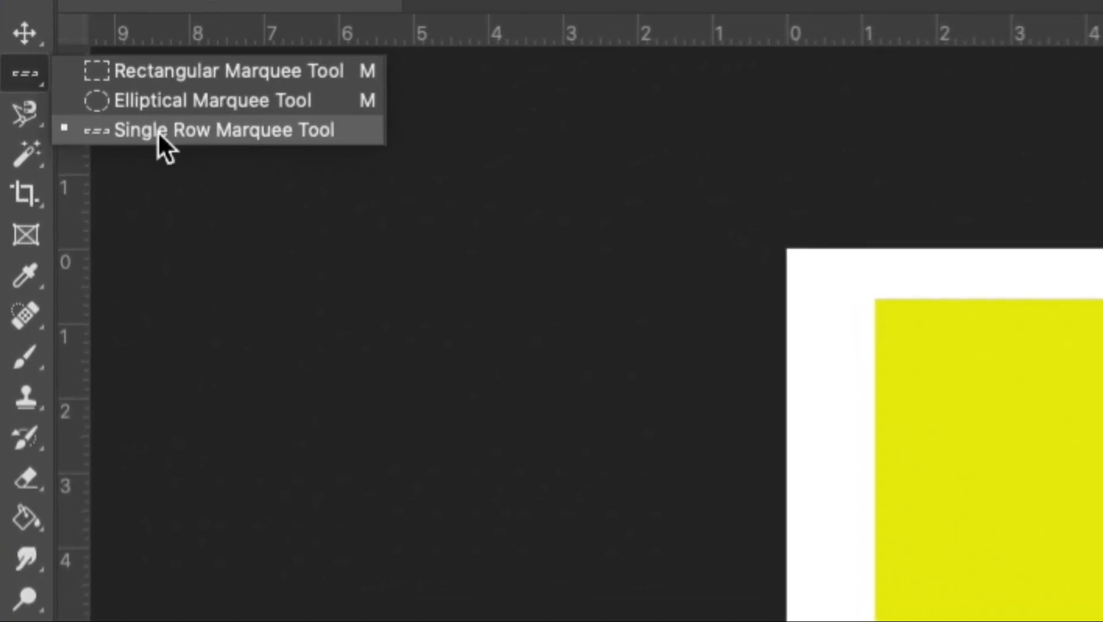
{"action": "left_click", "coordinate": [27, 77]}
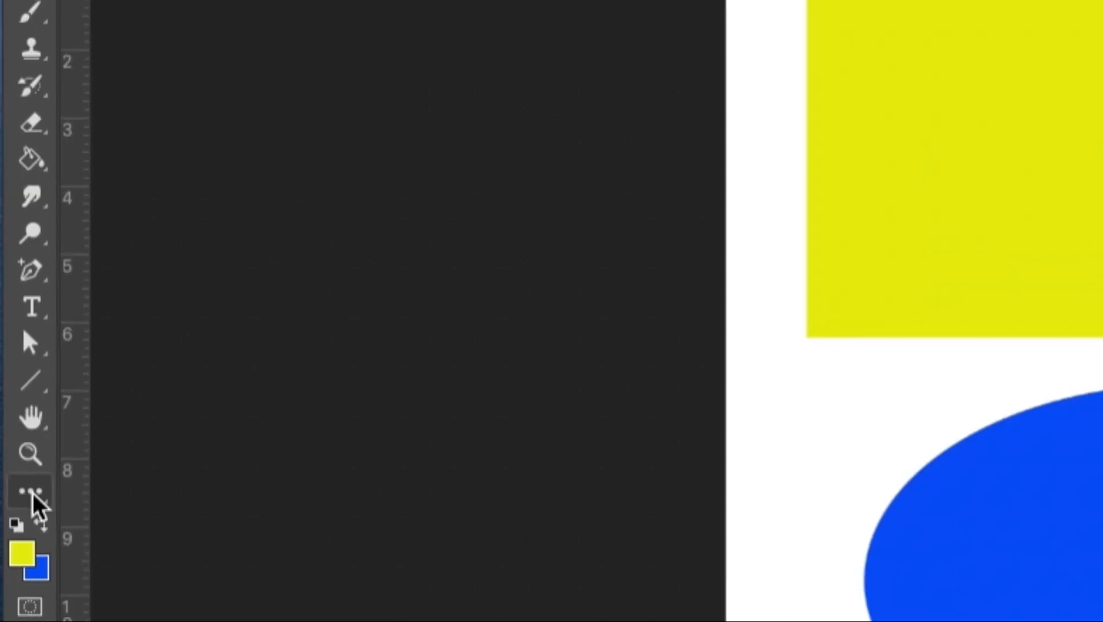
Return the Single Row Marquee Tool from the marquee group to the extra tools in the toolbar customization.
{"action": "left_click", "coordinate": [33, 498]}
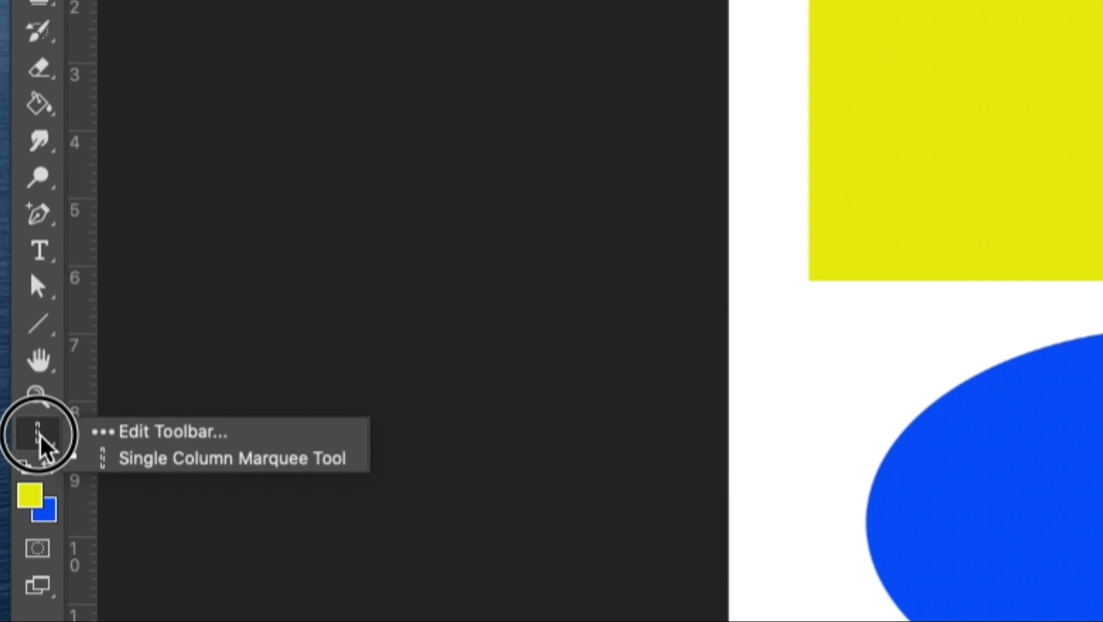
{"action": "left_click", "coordinate": [142, 431]}
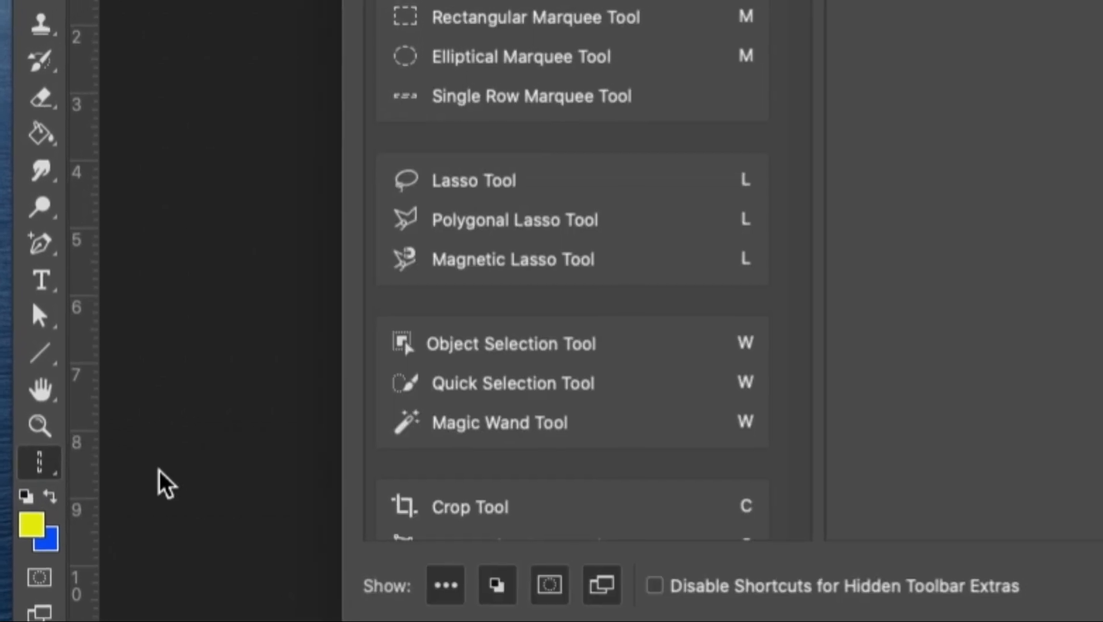
{"action": "left_click", "coordinate": [454, 125]}
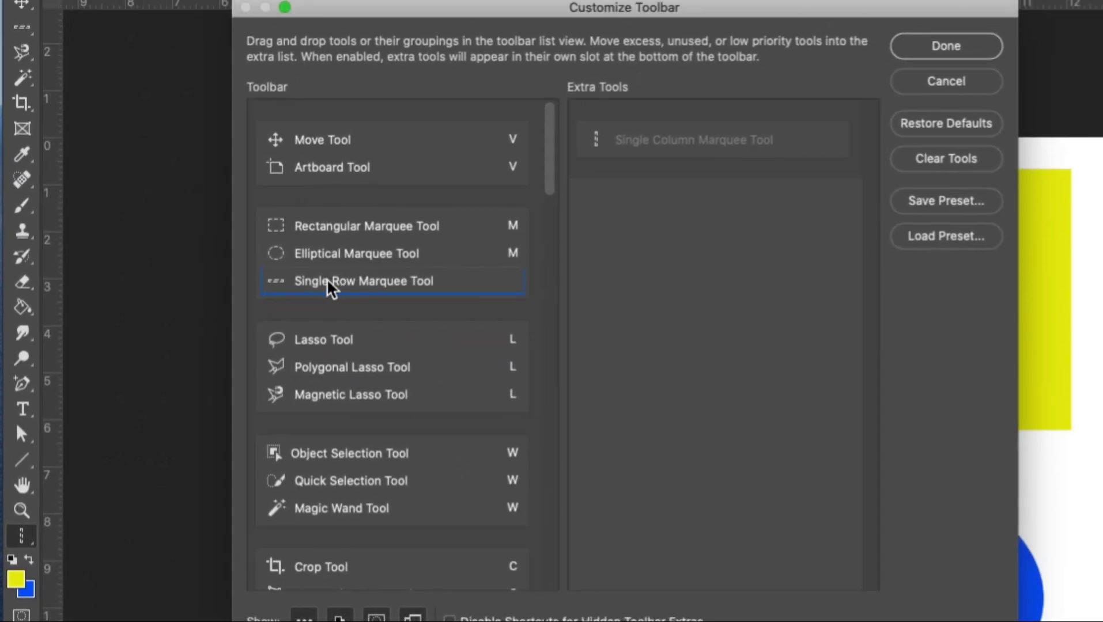
{"action": "left_click_drag", "start_coordinate": [313, 285], "coordinate": [692, 175]}
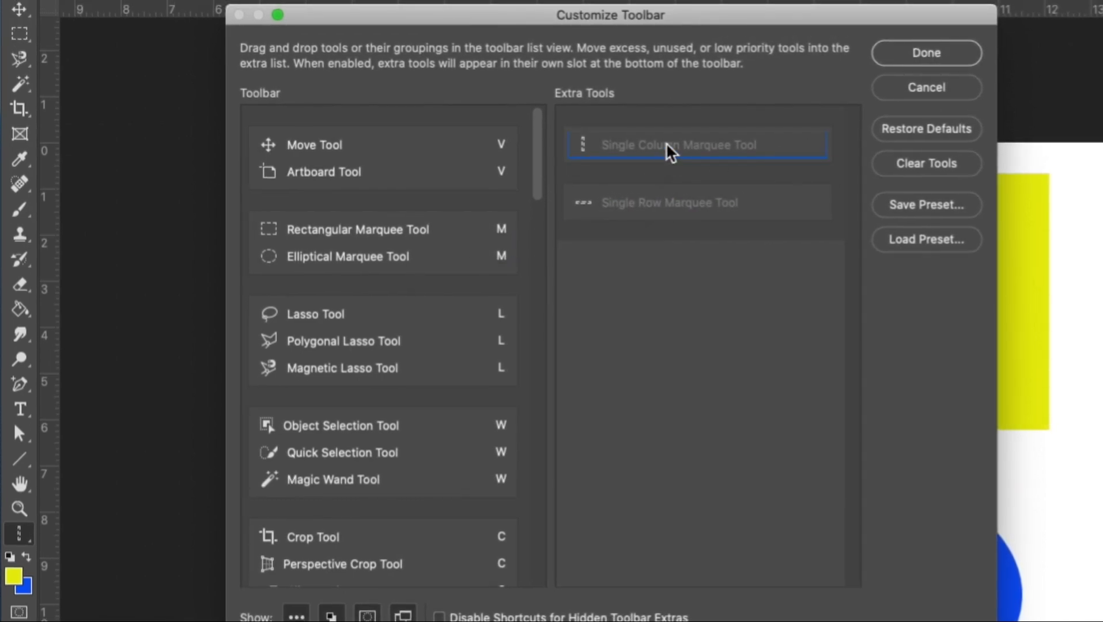
{"action": "left_click_drag", "start_coordinate": [677, 22], "coordinate": [610, 16]}
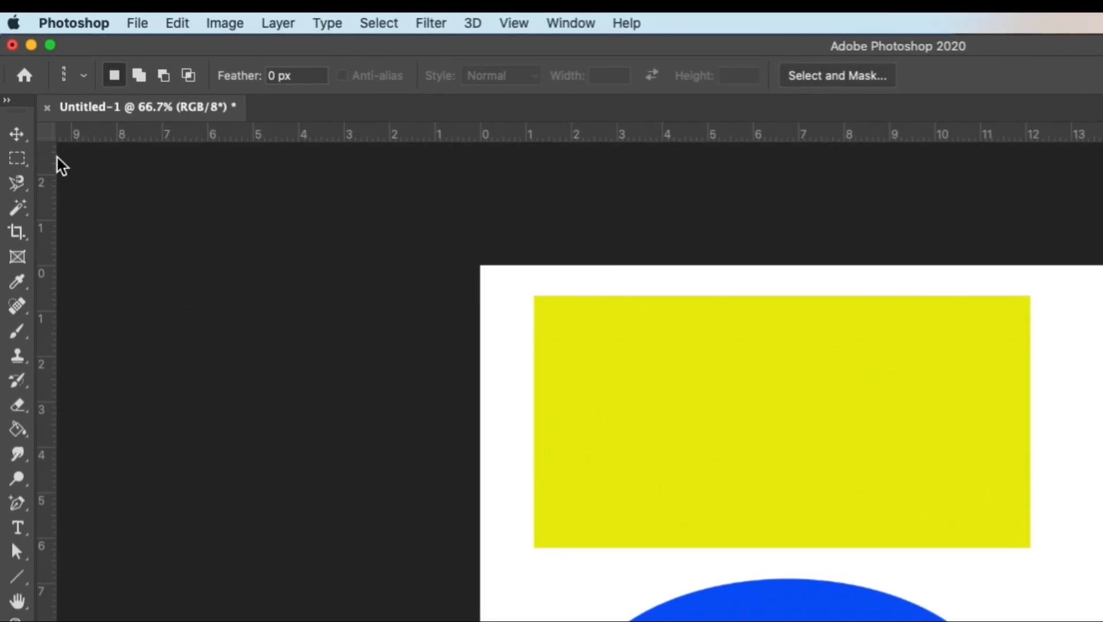
Compare the options of the Rectangular Marquee, Magnetic Lasso, Magic Wand and Crop tools, and locate the setting that shows the options bar.
{"action": "left_click", "coordinate": [16, 162]}
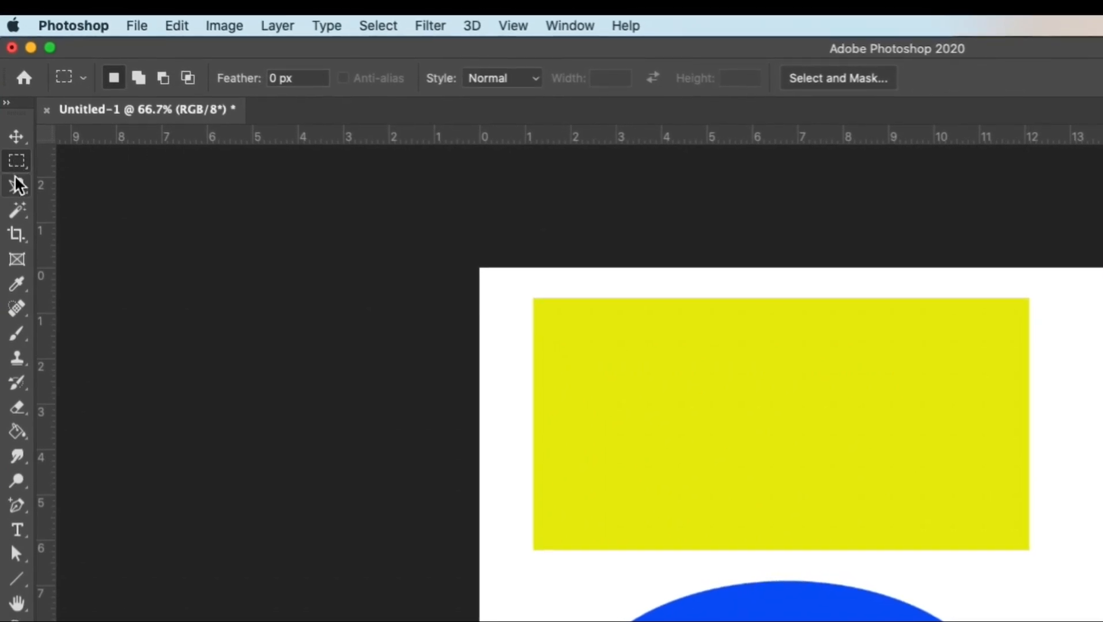
{"action": "left_click", "coordinate": [16, 185]}
{"action": "left_click", "coordinate": [16, 210]}
{"action": "left_click", "coordinate": [16, 236]}
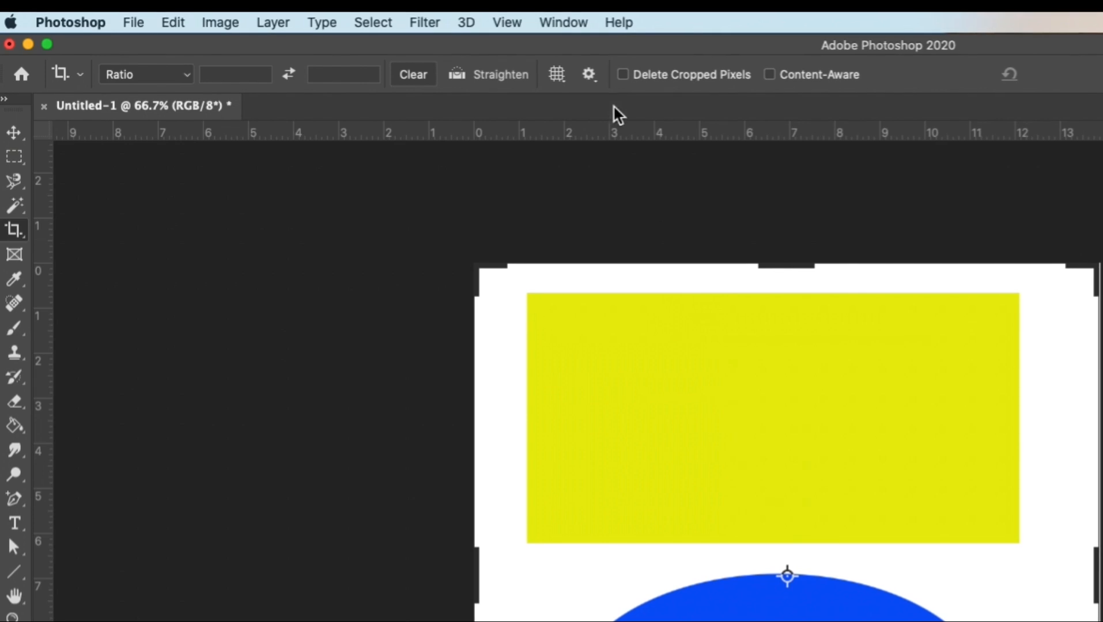
{"action": "left_click", "coordinate": [574, 24]}
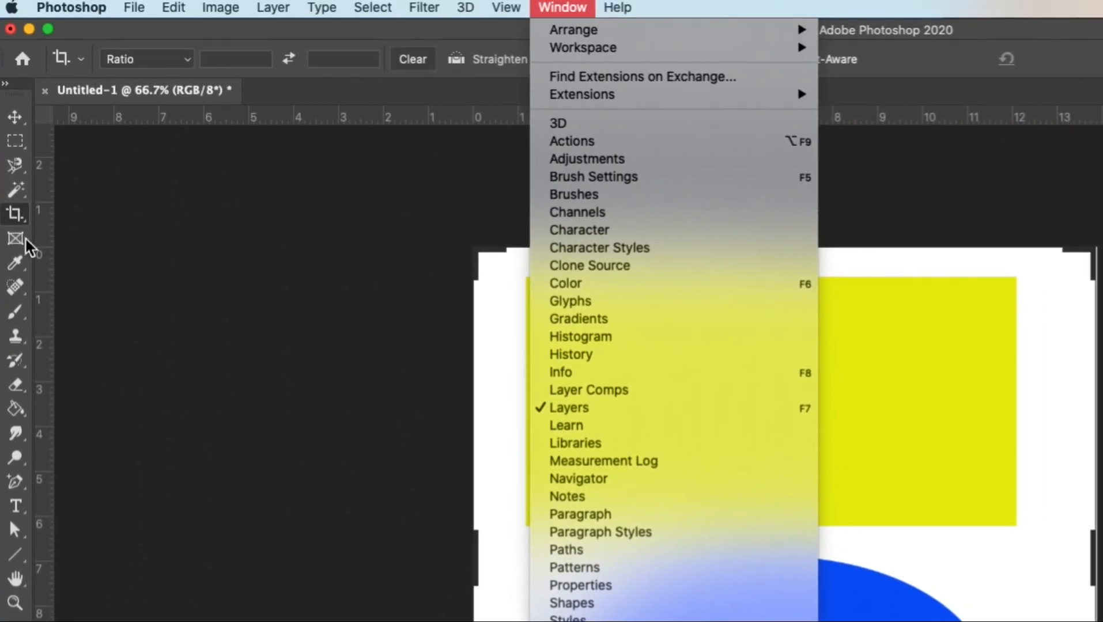
{"action": "left_click", "coordinate": [25, 247]}
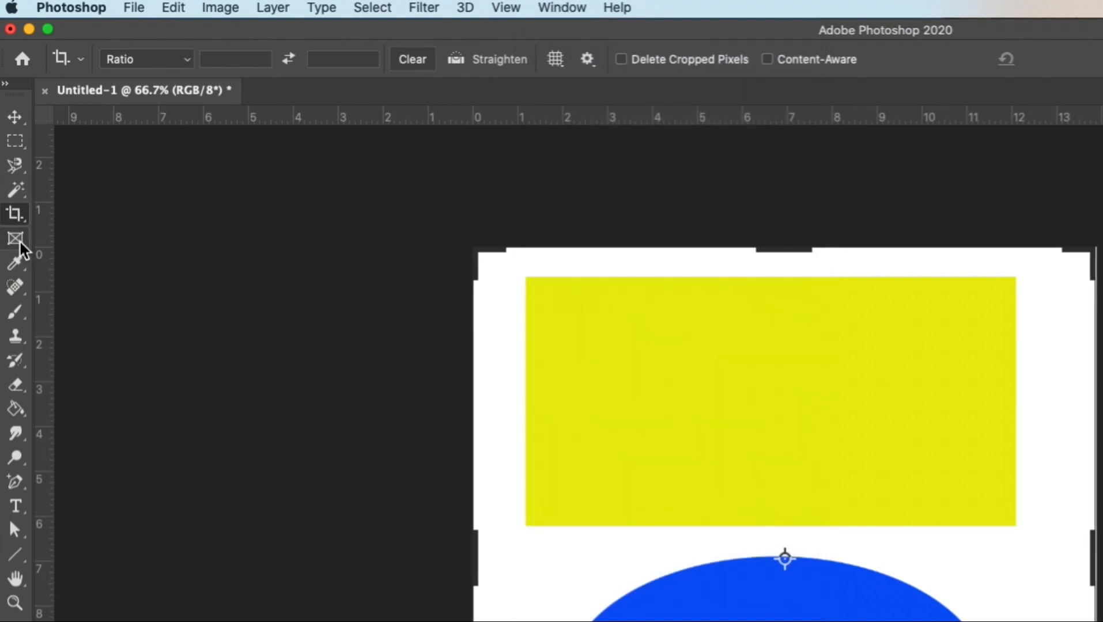
Examine the options of the Frame, Eyedropper, Spot Healing Brush, Brush, Clone Stamp and History Brush tools in turn.
{"action": "left_click", "coordinate": [15, 240]}
{"action": "left_click", "coordinate": [14, 262]}
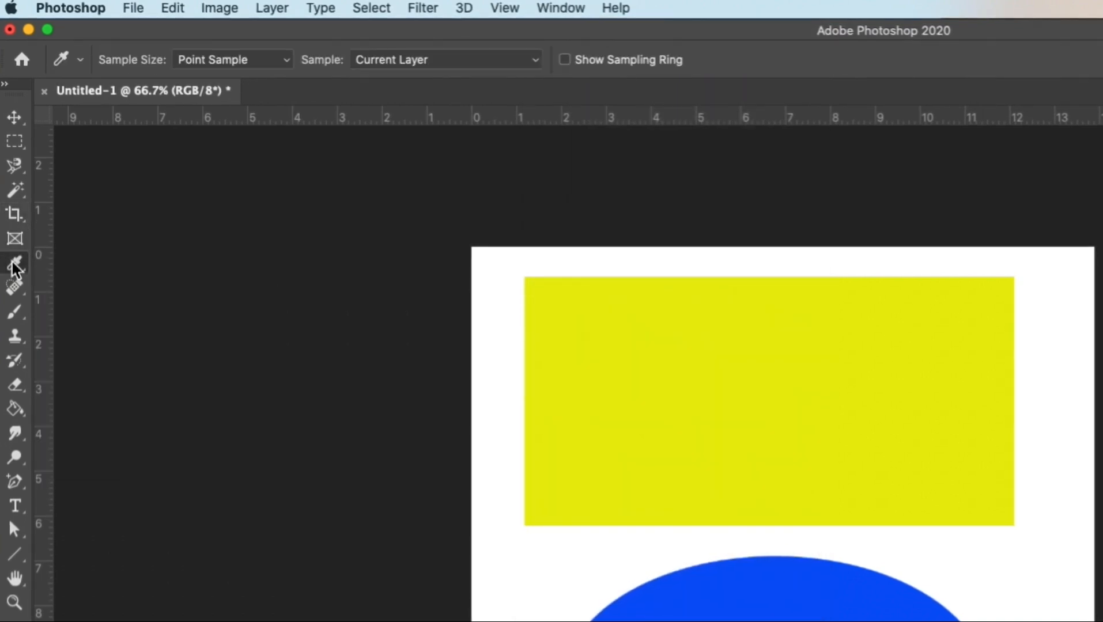
{"action": "left_click", "coordinate": [15, 287]}
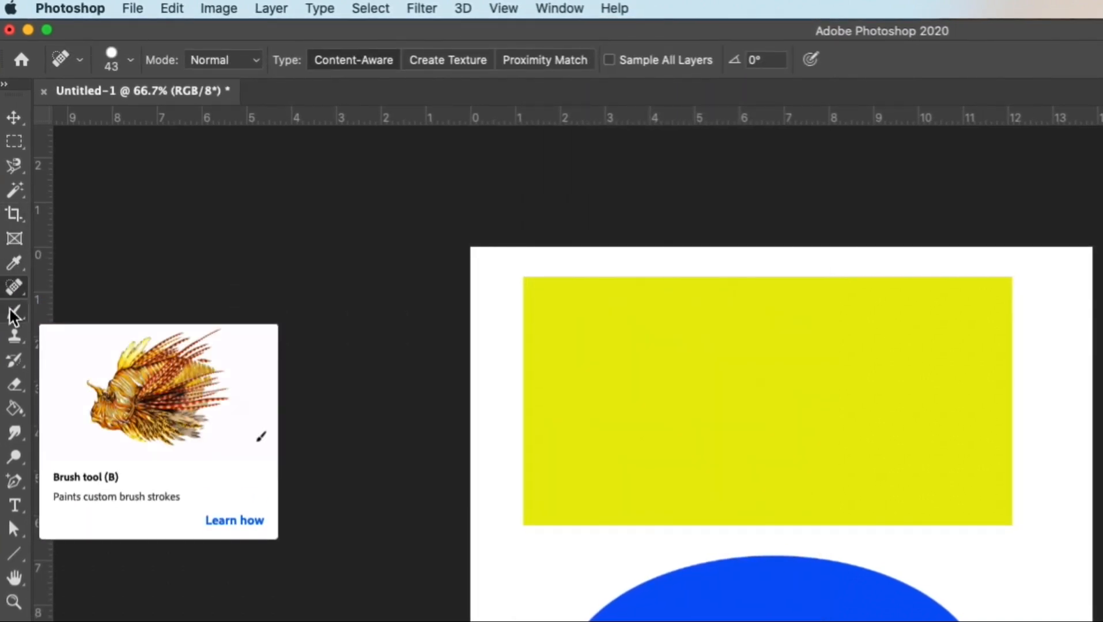
{"action": "left_click", "coordinate": [13, 312]}
{"action": "left_click", "coordinate": [12, 339]}
{"action": "left_click", "coordinate": [15, 361]}
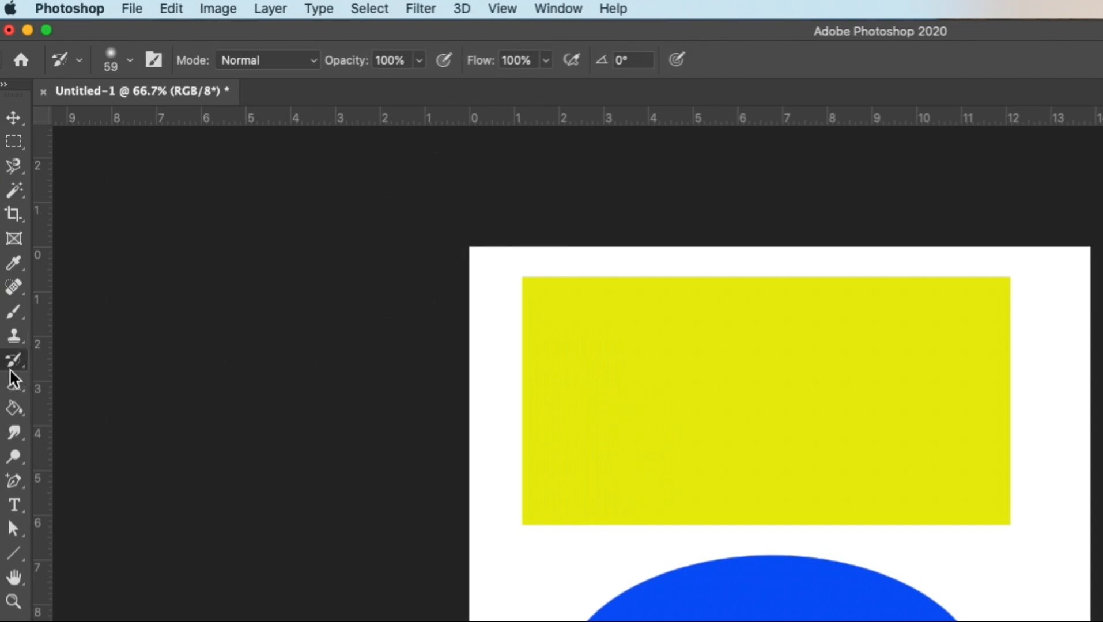
Cycle through the tools from Magic Wand to Paint Bucket to review how the tool options change.
{"action": "left_click", "coordinate": [16, 191]}
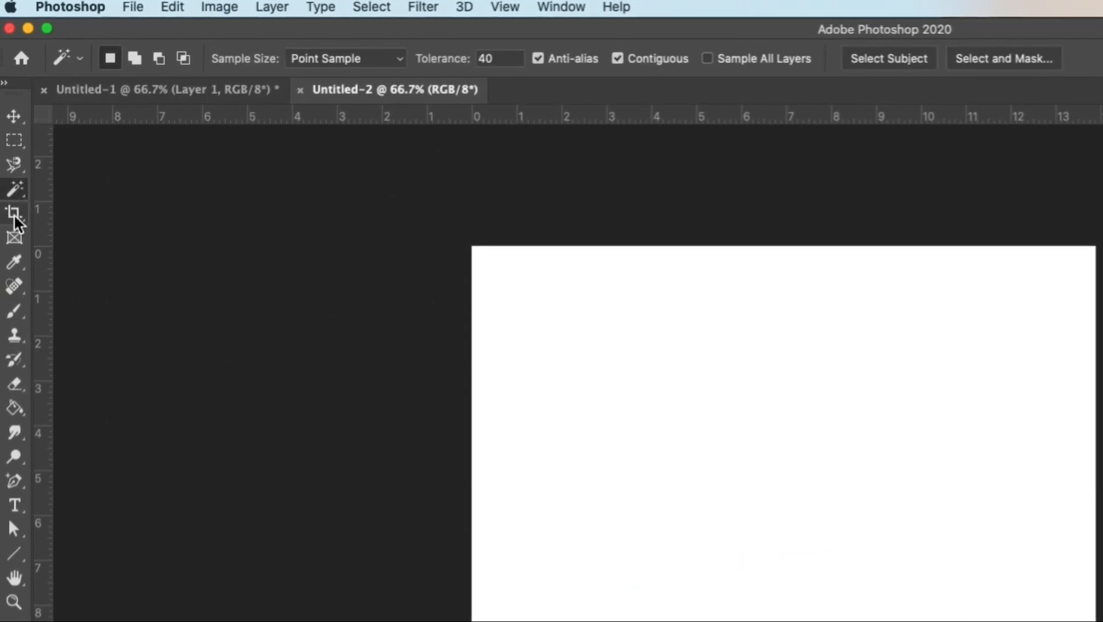
{"action": "left_click", "coordinate": [14, 214]}
{"action": "left_click", "coordinate": [14, 239]}
{"action": "left_click", "coordinate": [14, 263]}
{"action": "left_click", "coordinate": [11, 310]}
{"action": "left_click", "coordinate": [13, 334]}
{"action": "left_click", "coordinate": [12, 358]}
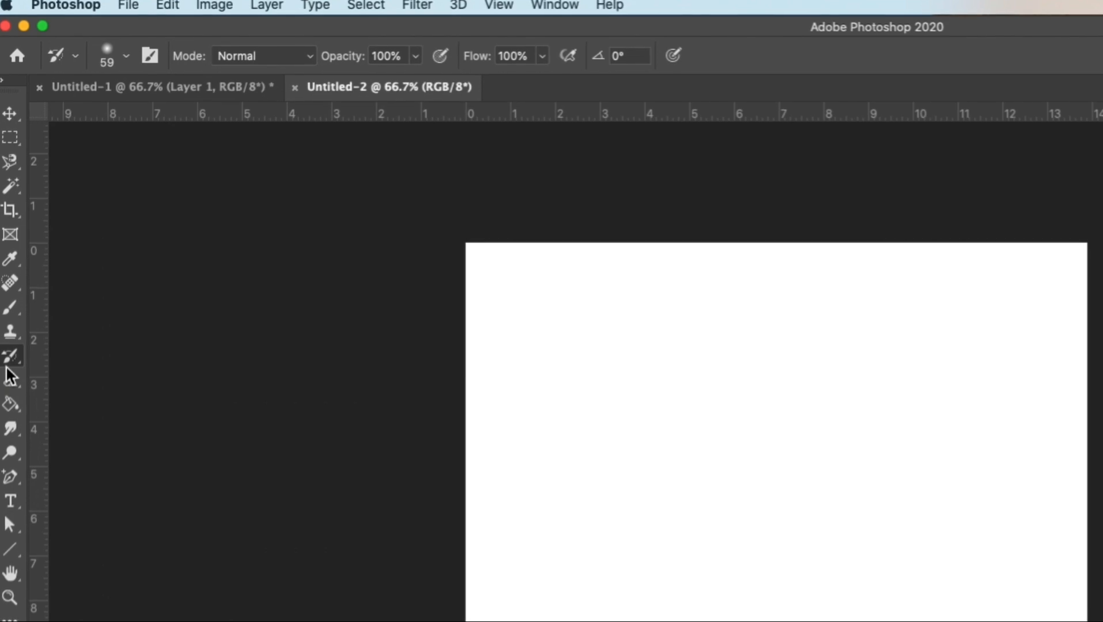
{"action": "left_click", "coordinate": [10, 404]}
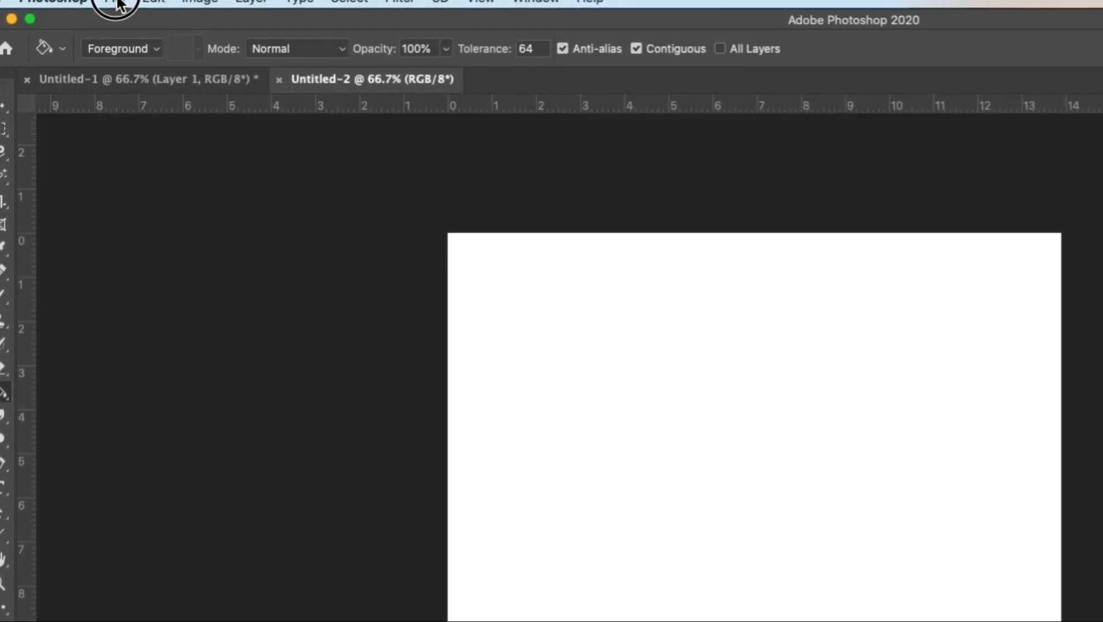
Browse the file, edit, image, type, selection and filter commands to survey what each group offers.
{"action": "left_click", "coordinate": [117, 4]}
{"action": "mouse_move", "coordinate": [222, 5]}
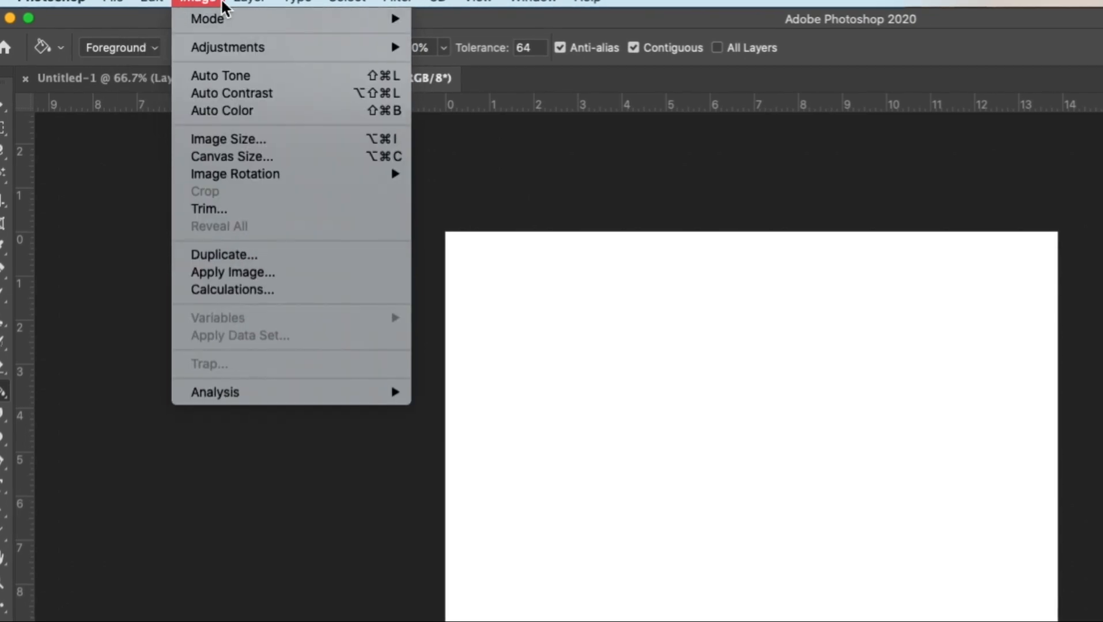
{"action": "mouse_move", "coordinate": [141, 3]}
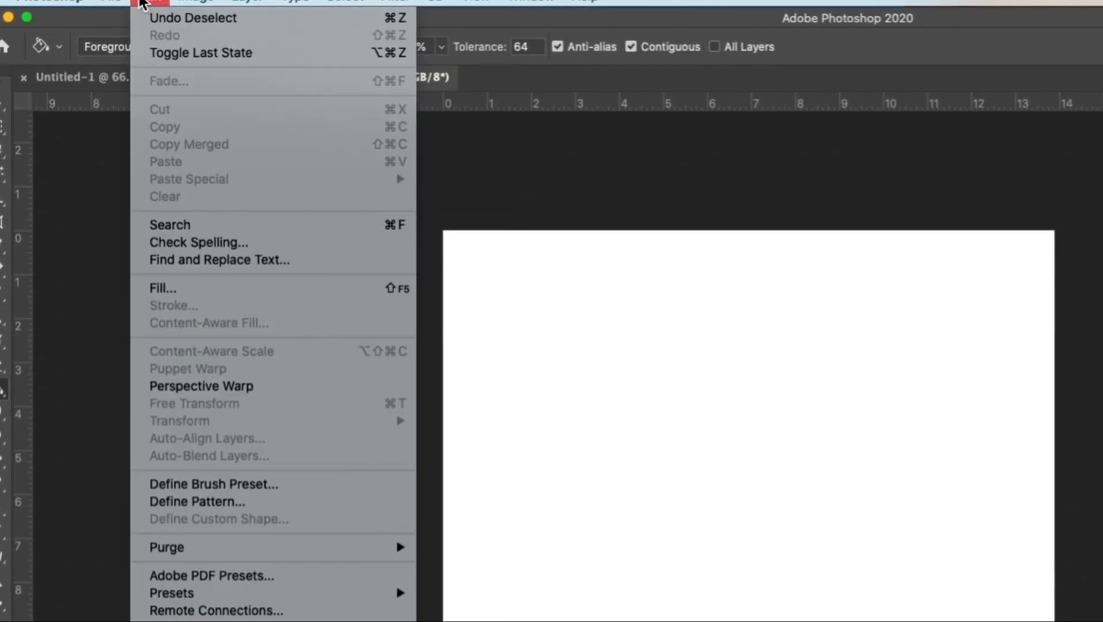
{"action": "mouse_move", "coordinate": [291, 6]}
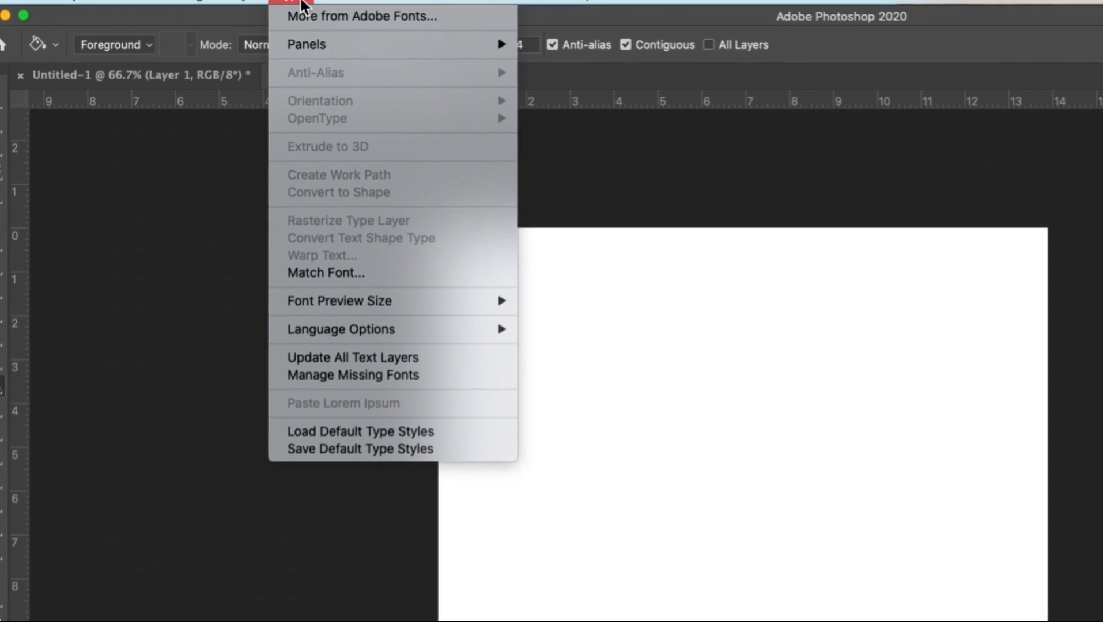
{"action": "mouse_move", "coordinate": [330, 6]}
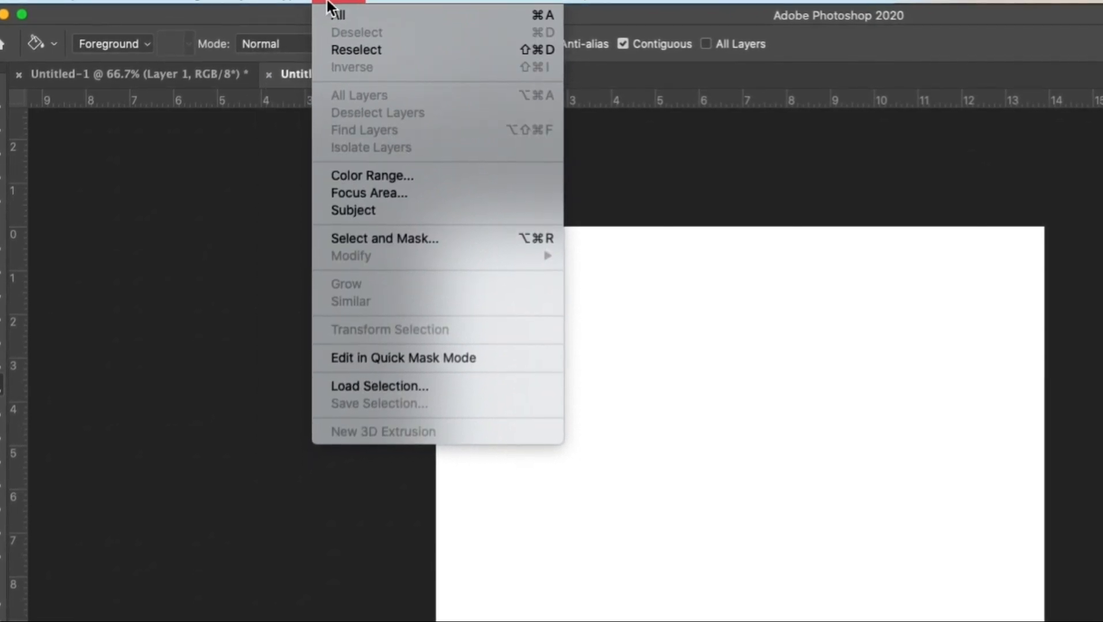
{"action": "mouse_move", "coordinate": [112, 6]}
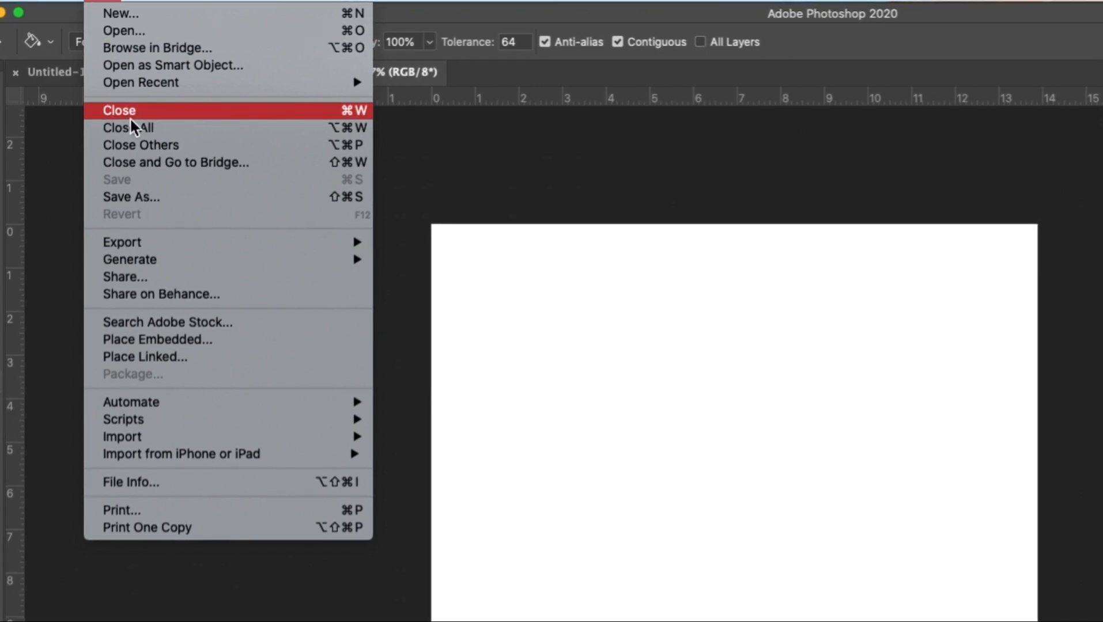
{"action": "mouse_move", "coordinate": [144, 5]}
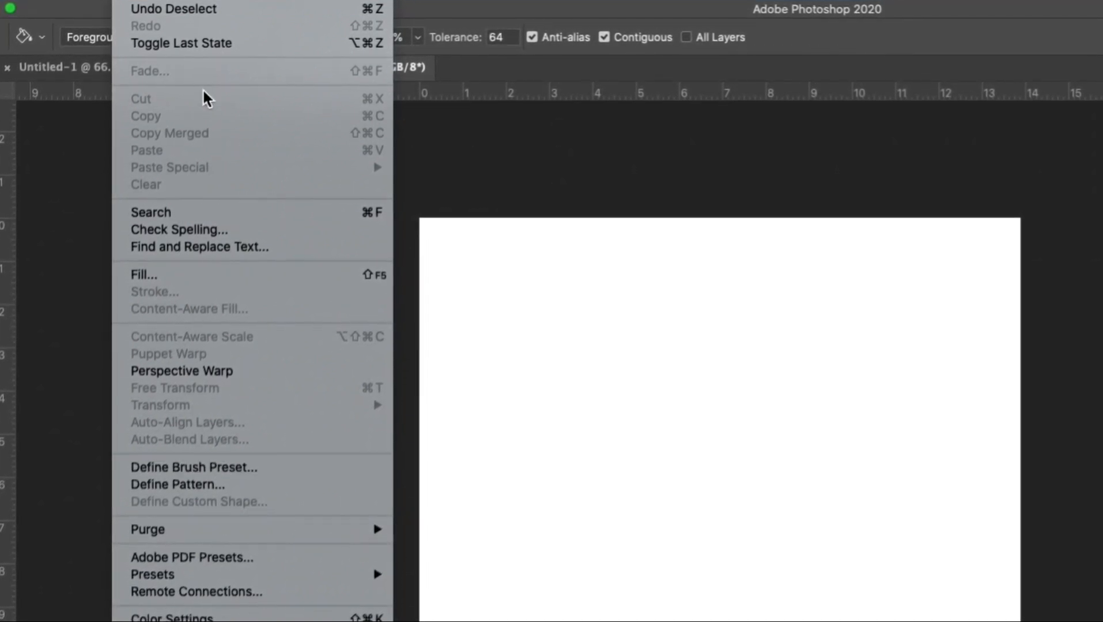
{"action": "mouse_move", "coordinate": [190, 2]}
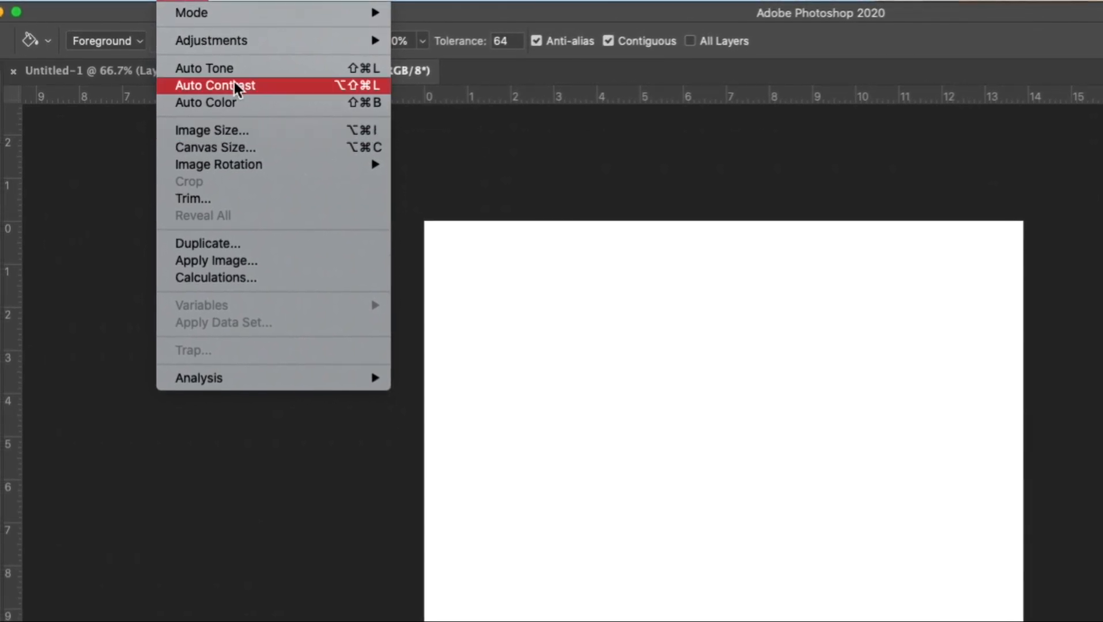
{"action": "mouse_move", "coordinate": [301, 3]}
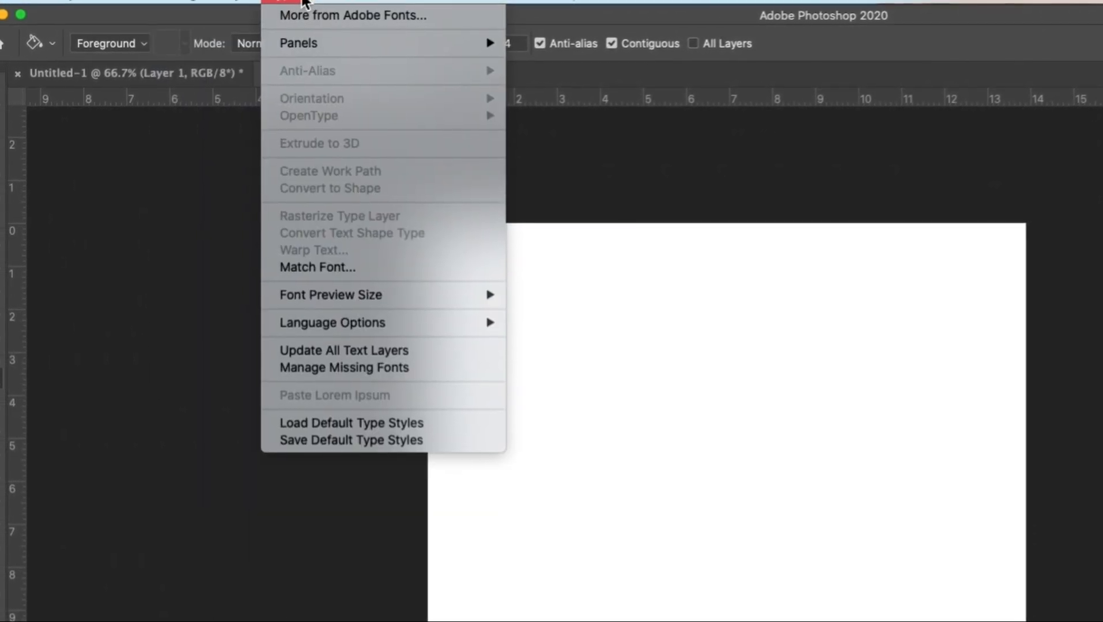
{"action": "mouse_move", "coordinate": [374, 2]}
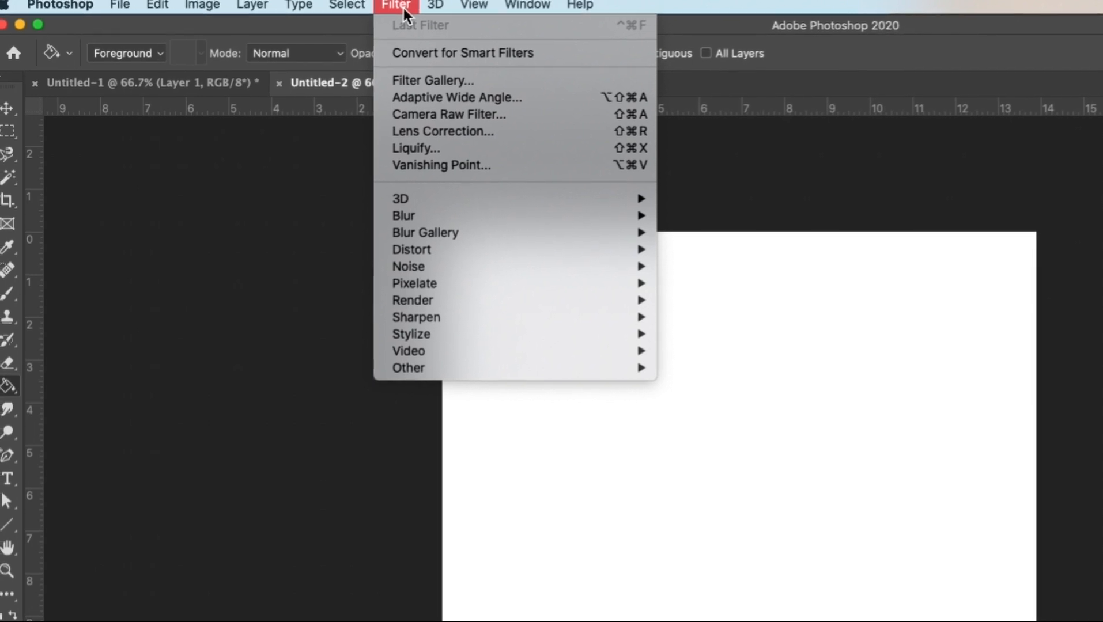
Examine the keyboard shortcuts listed beside the file and edit commands, and look over the remaining command groups.
{"action": "mouse_move", "coordinate": [121, 6]}
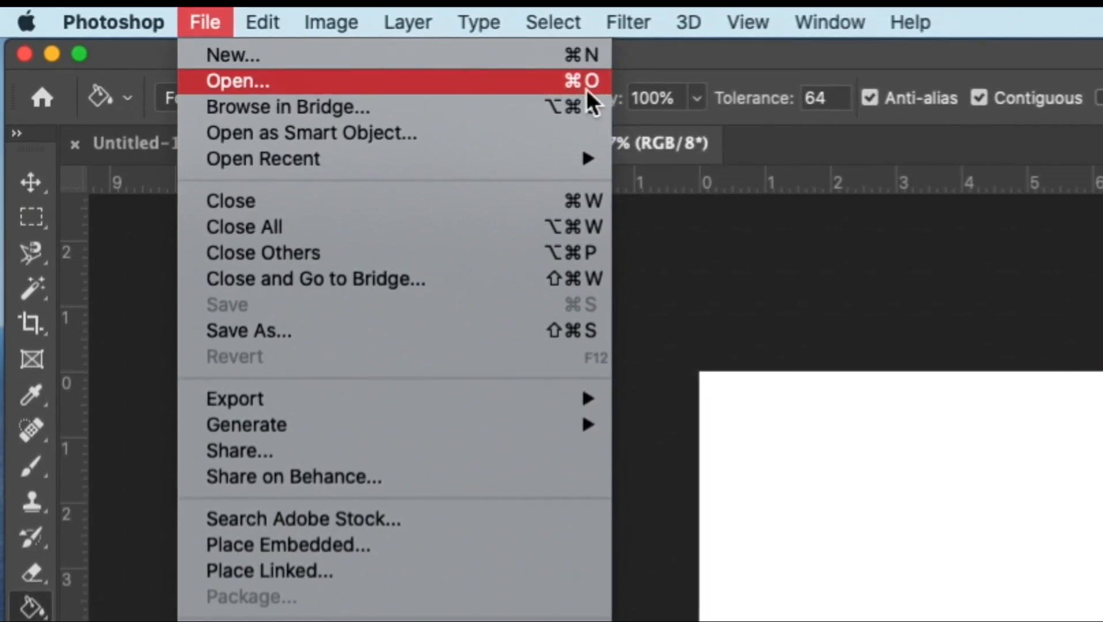
{"action": "mouse_move", "coordinate": [240, 18]}
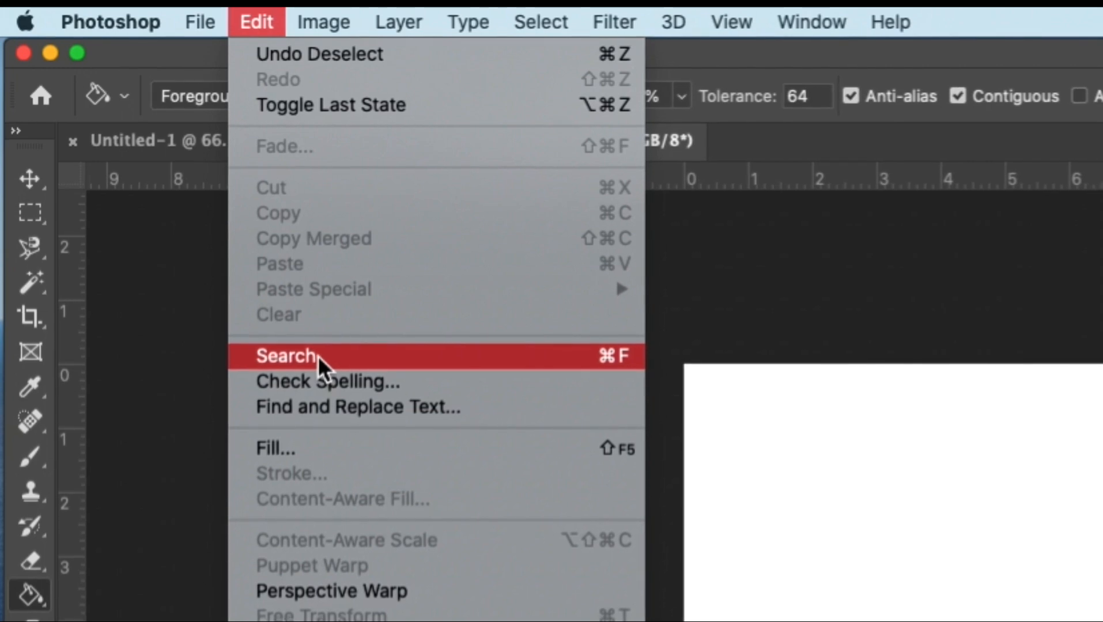
{"action": "mouse_move", "coordinate": [199, 22]}
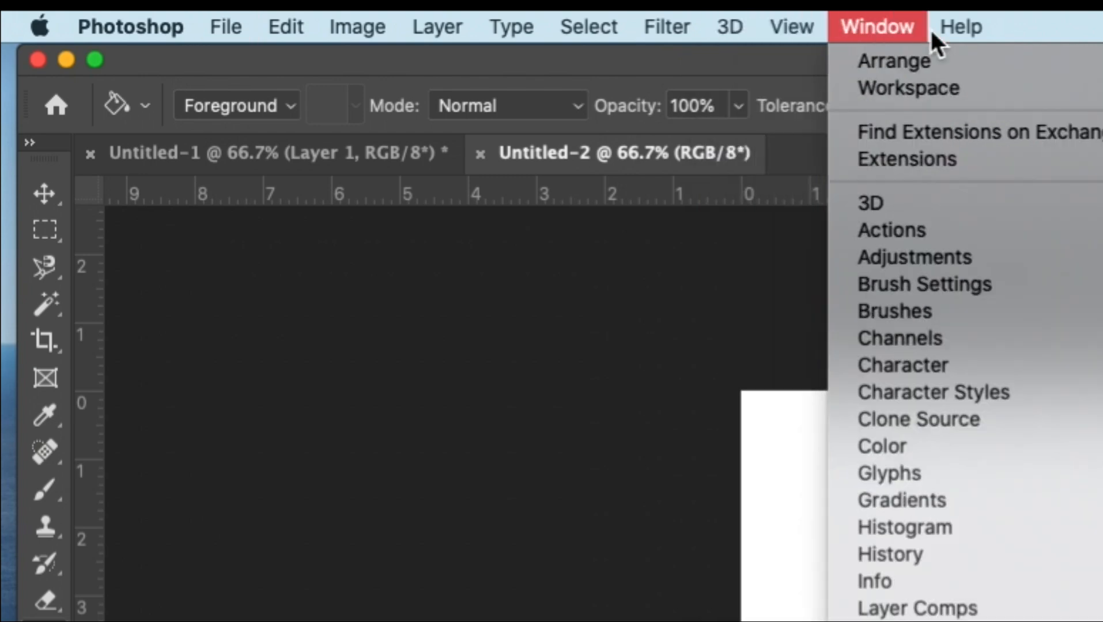
{"action": "mouse_move", "coordinate": [727, 27]}
{"action": "mouse_move", "coordinate": [601, 23]}
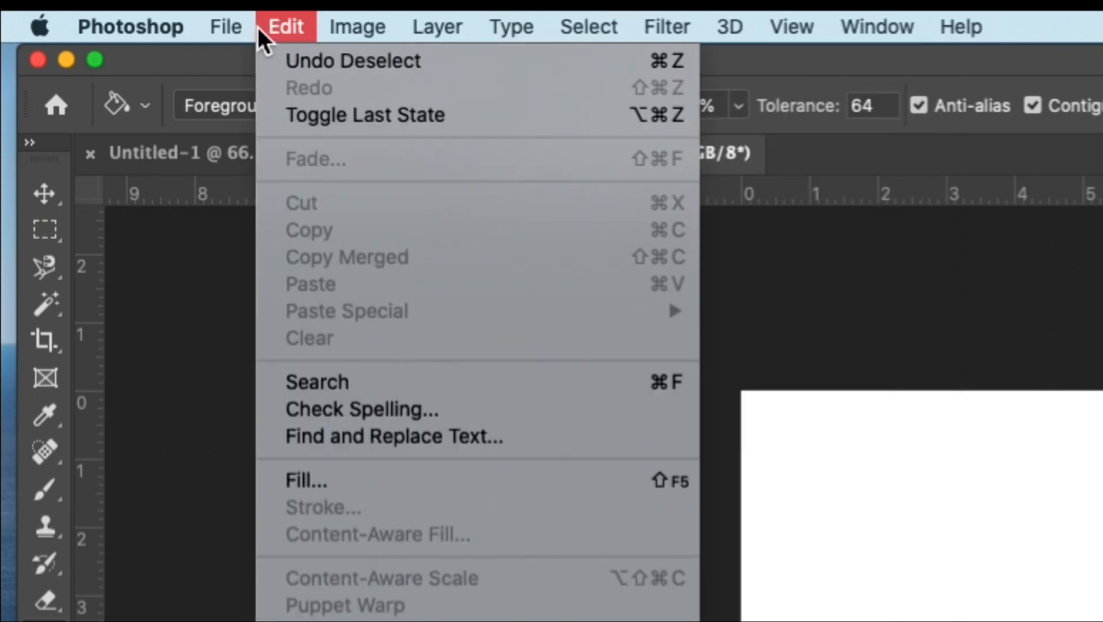
Create a new 1000 x 1000 px document at 72 pixels/inch in RGB Color with a white background.
{"action": "mouse_move", "coordinate": [225, 27]}
{"action": "left_click", "coordinate": [173, 47]}
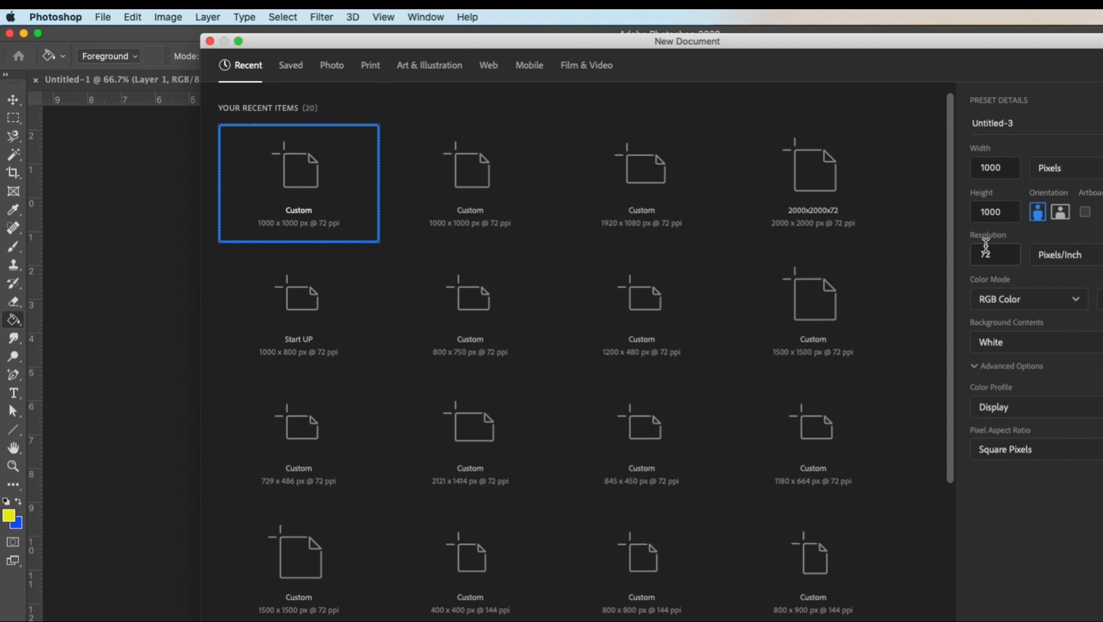
{"action": "key", "text": "Return"}
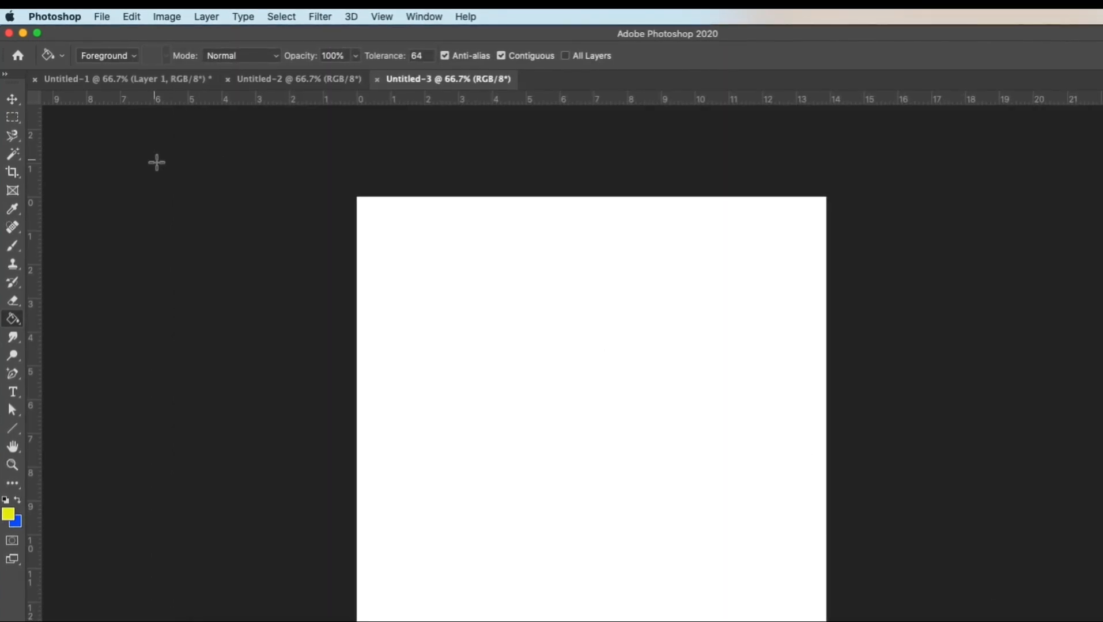
Create another blank document of 1000 x 1000 px at 72 pixels/inch with white background contents.
{"action": "left_click", "coordinate": [98, 17]}
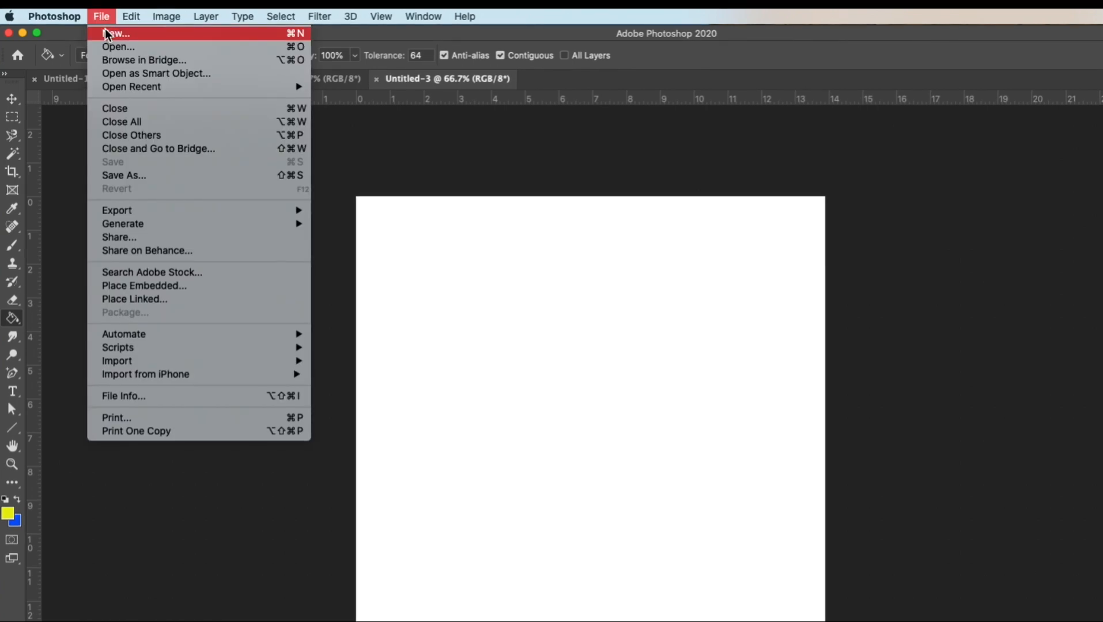
{"action": "left_click", "coordinate": [605, 278]}
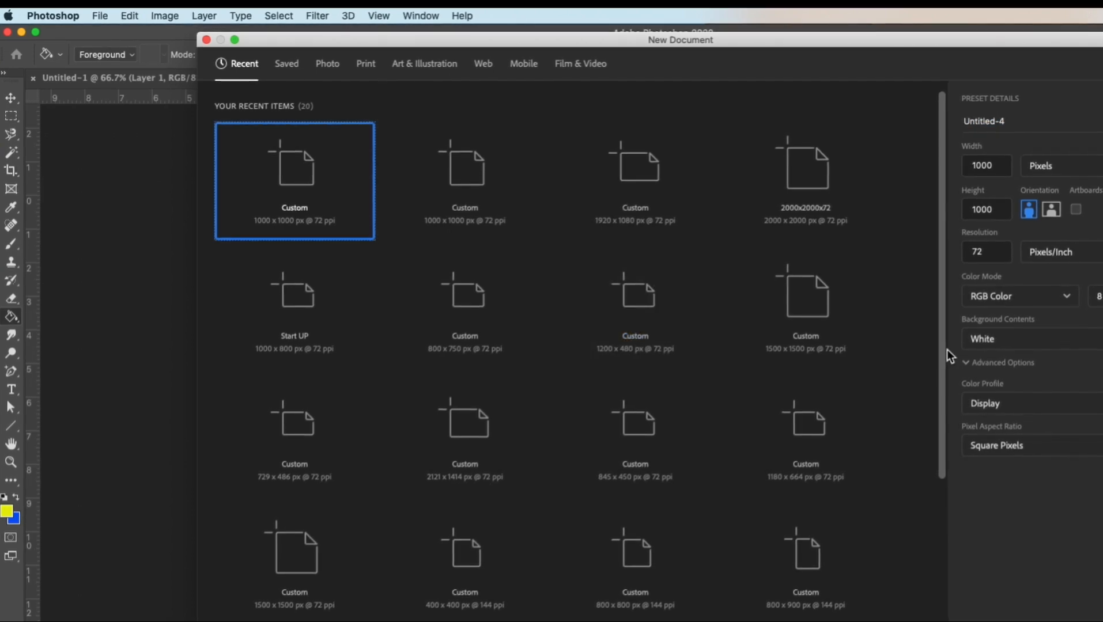
{"action": "key", "text": "Return"}
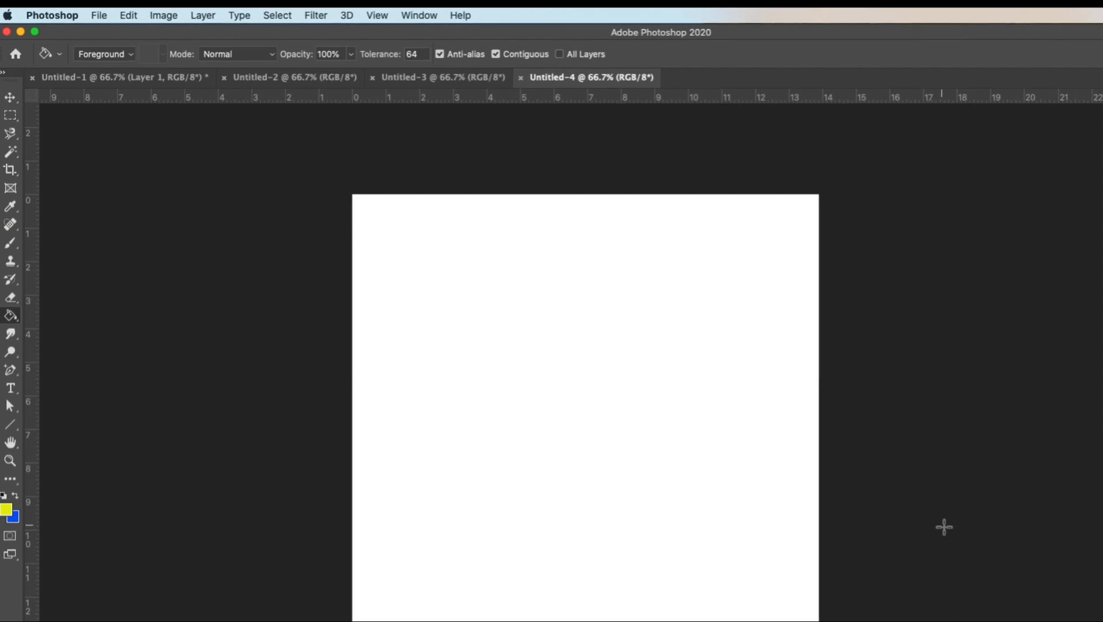
Start one more new document.
{"action": "key", "text": "super+n"}
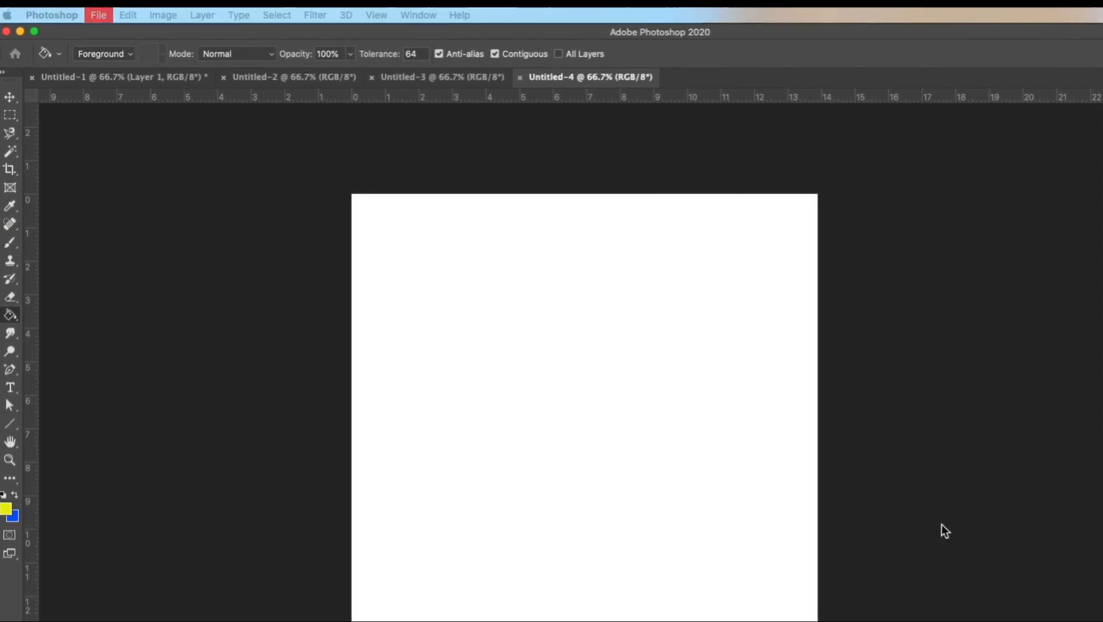